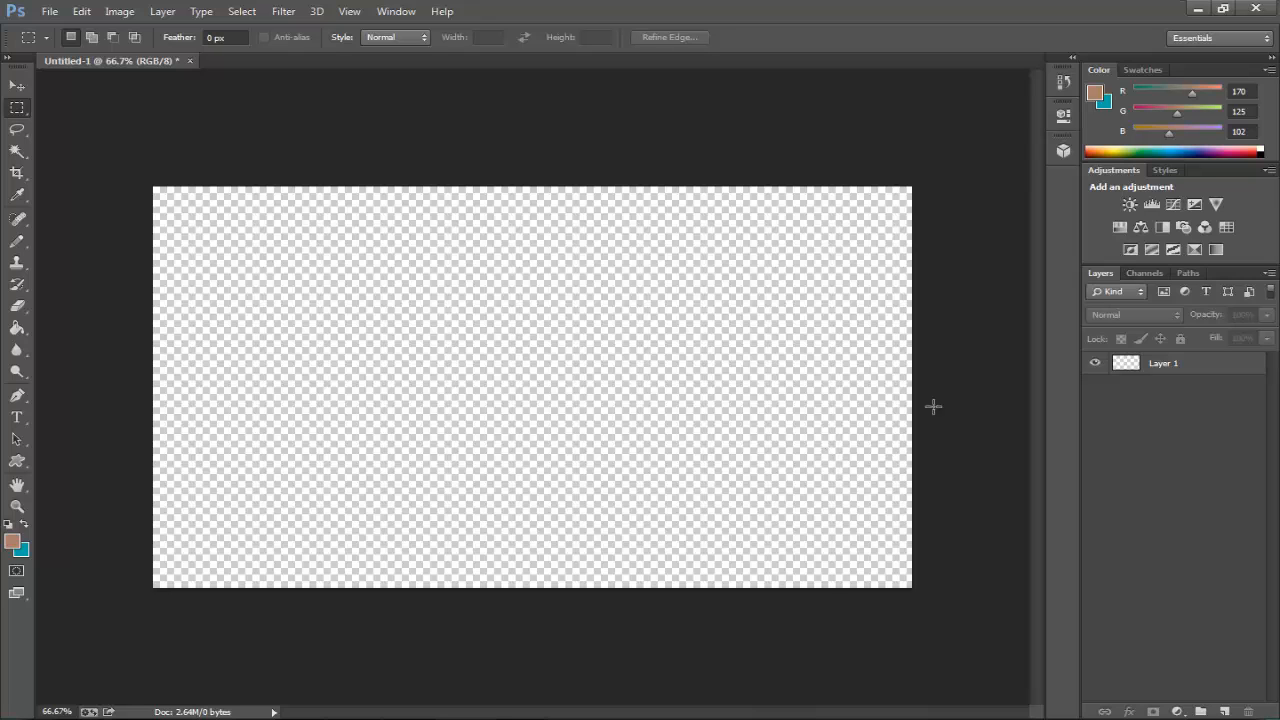
- Place Minecraft Block World.jpg from the Patterns And Backgrounds folder into the blank document, keeping its fitted size
click(512, 716)
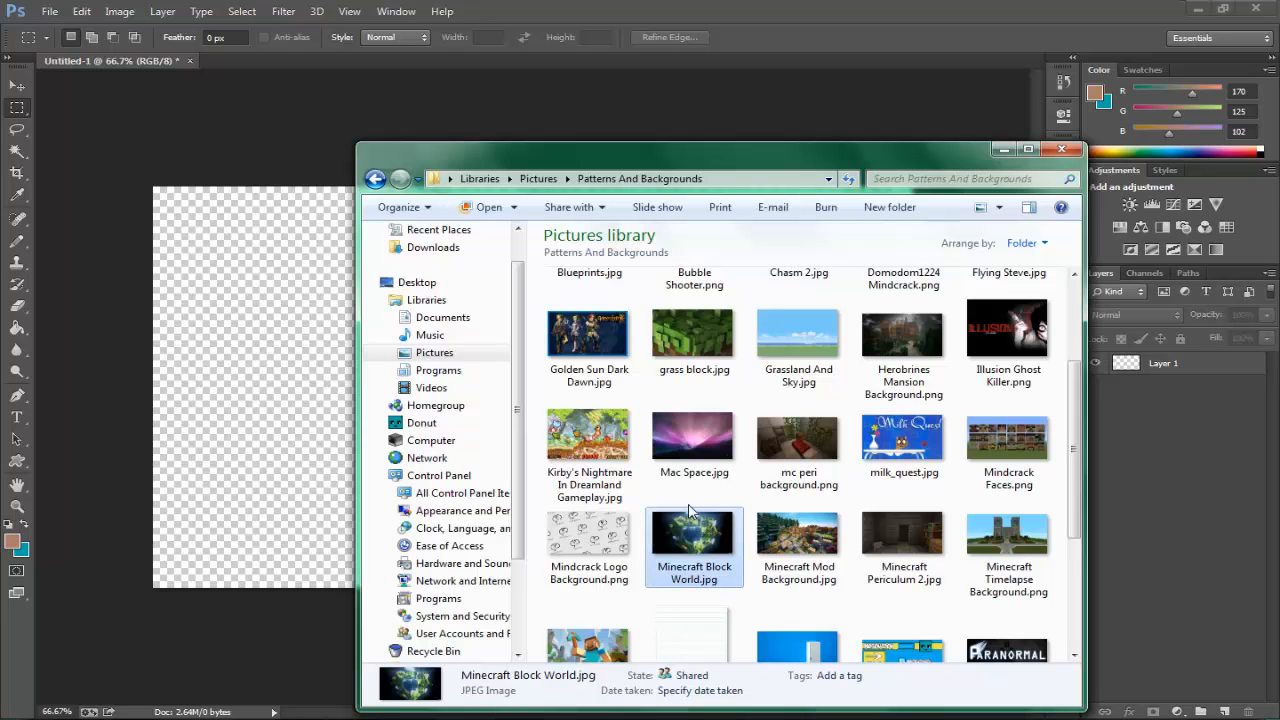
drag(724, 573, 208, 392)
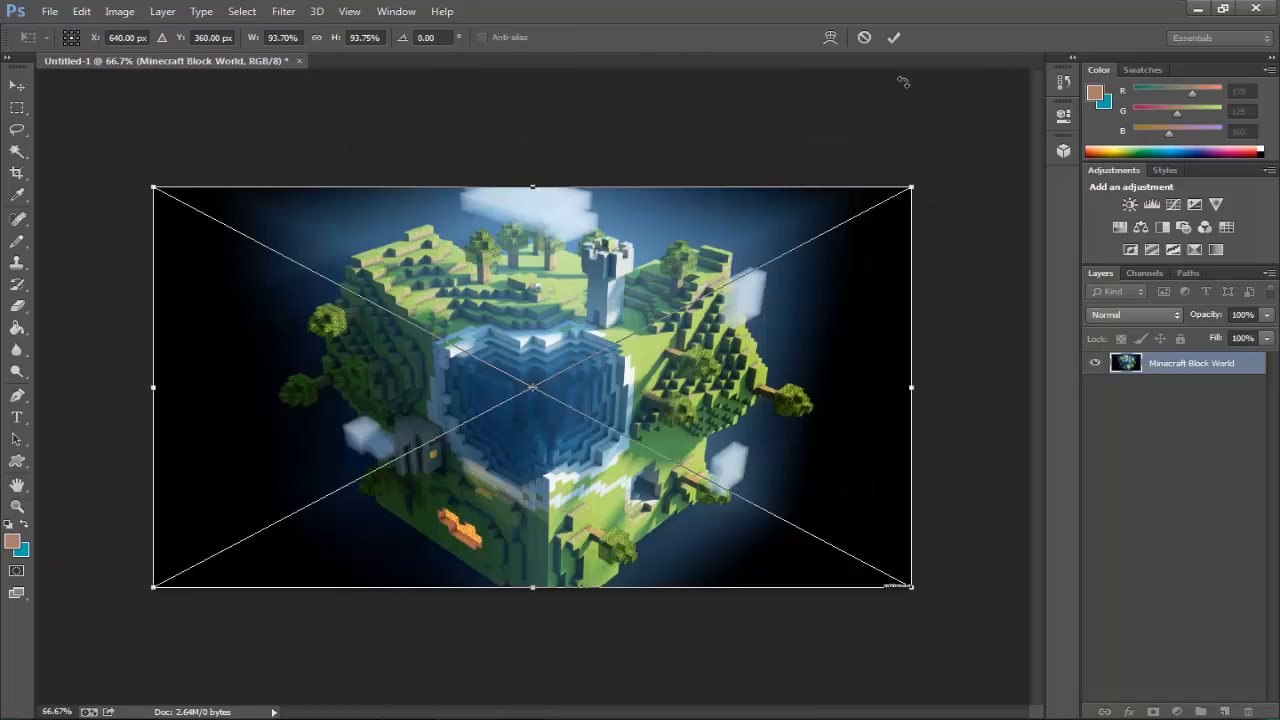
click(894, 37)
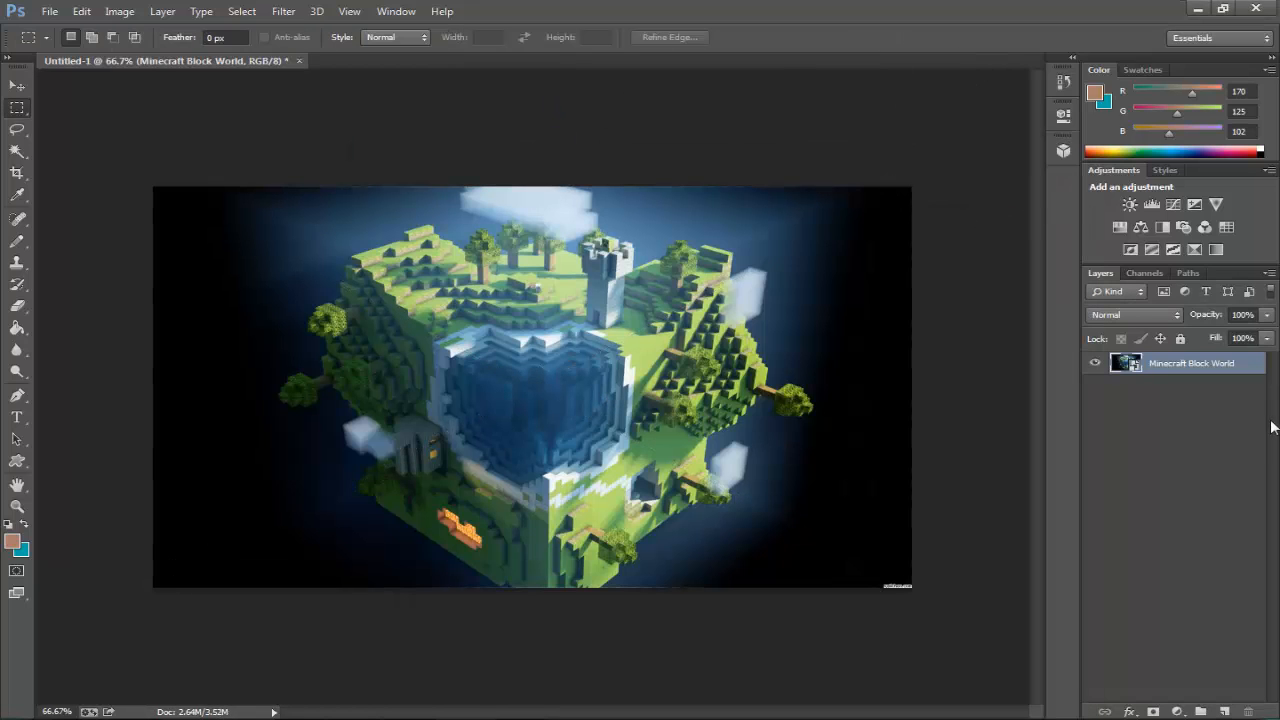
click(1190, 390)
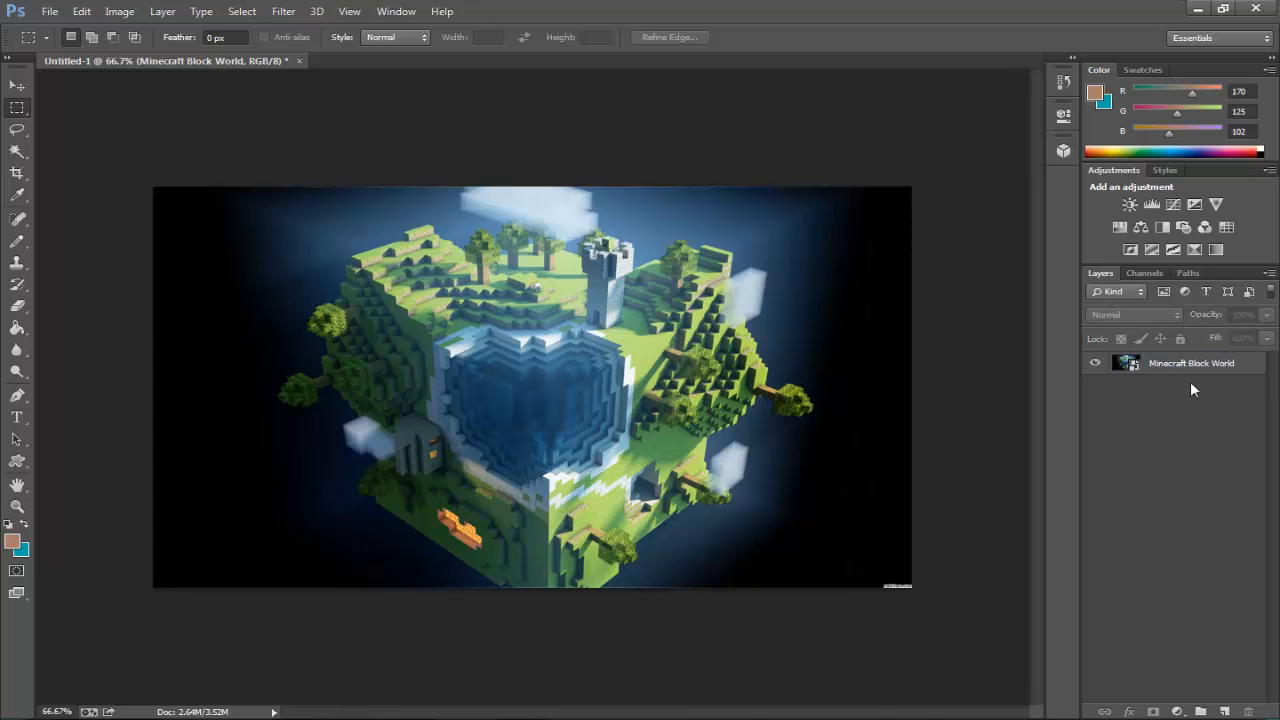
- Add a new layer above the Minecraft Block World image and fill it with white
click(1232, 712)
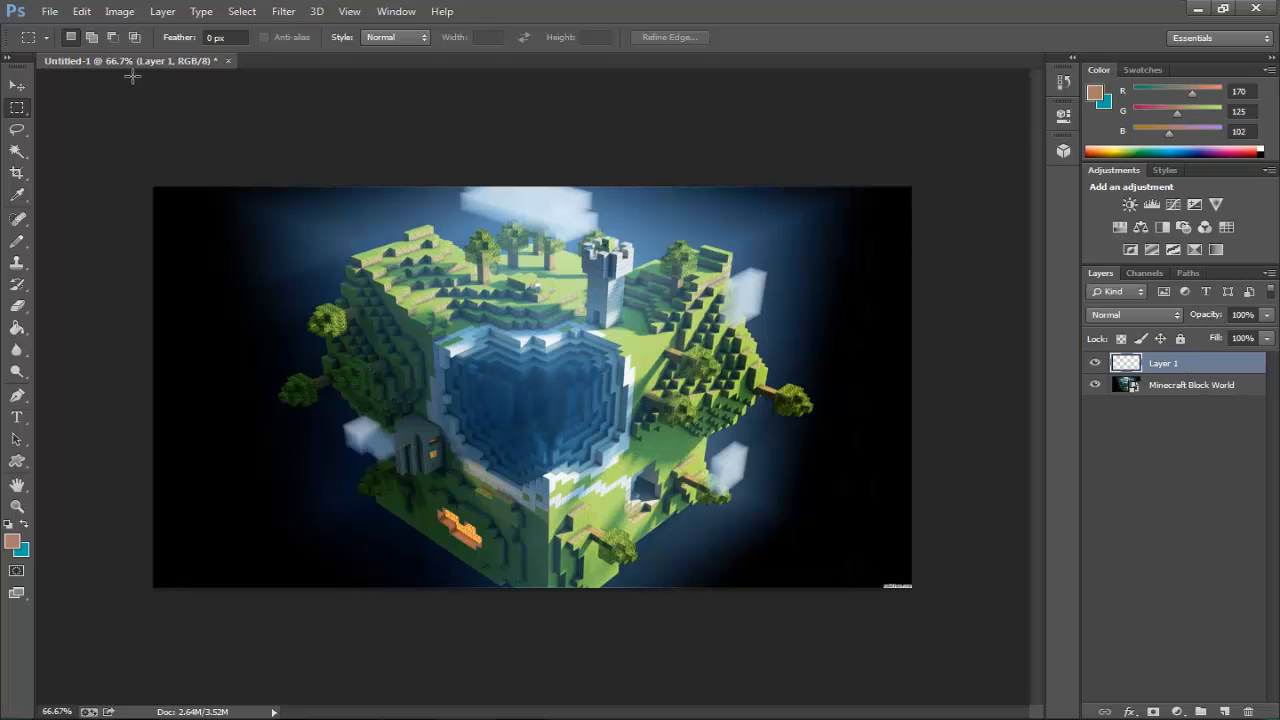
click(81, 11)
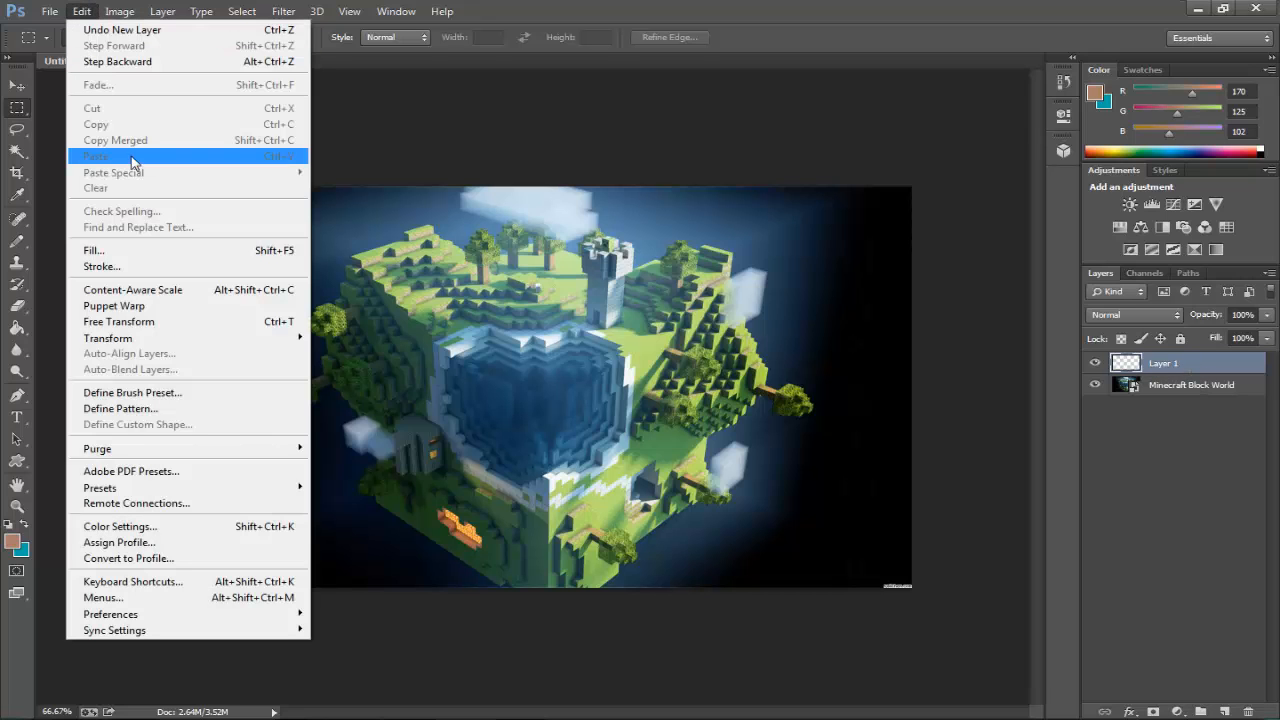
click(122, 253)
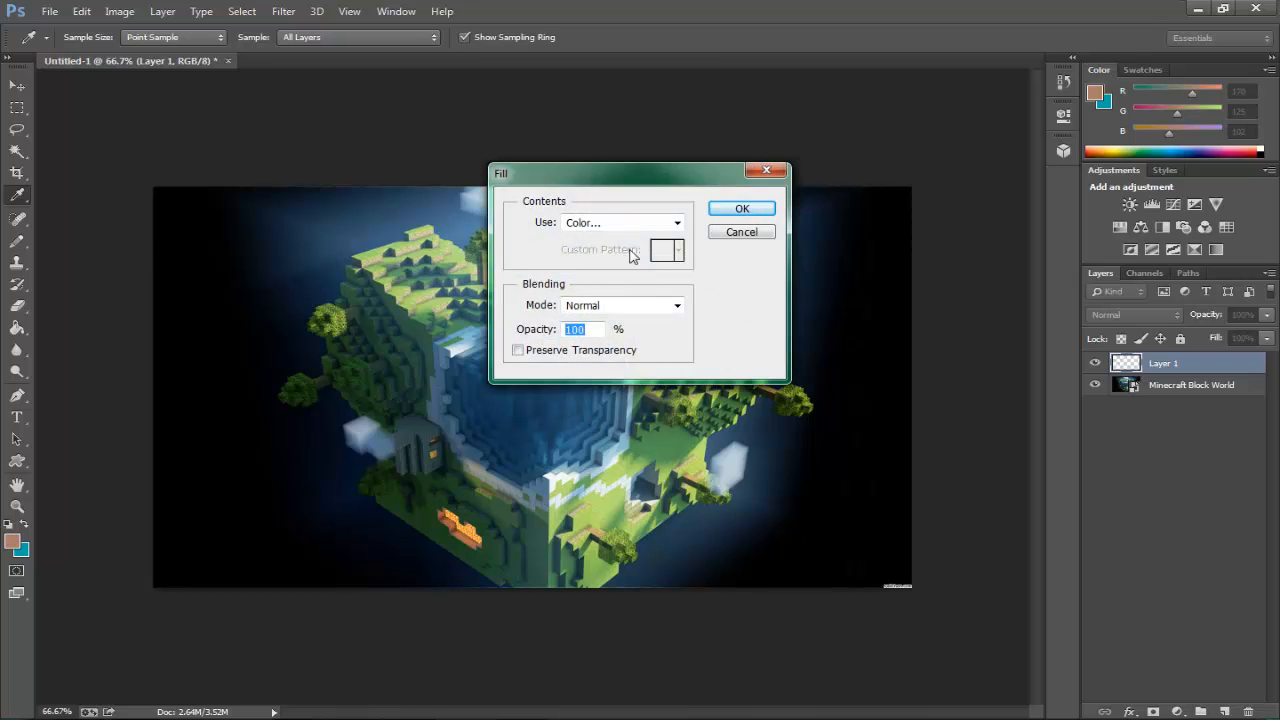
click(658, 225)
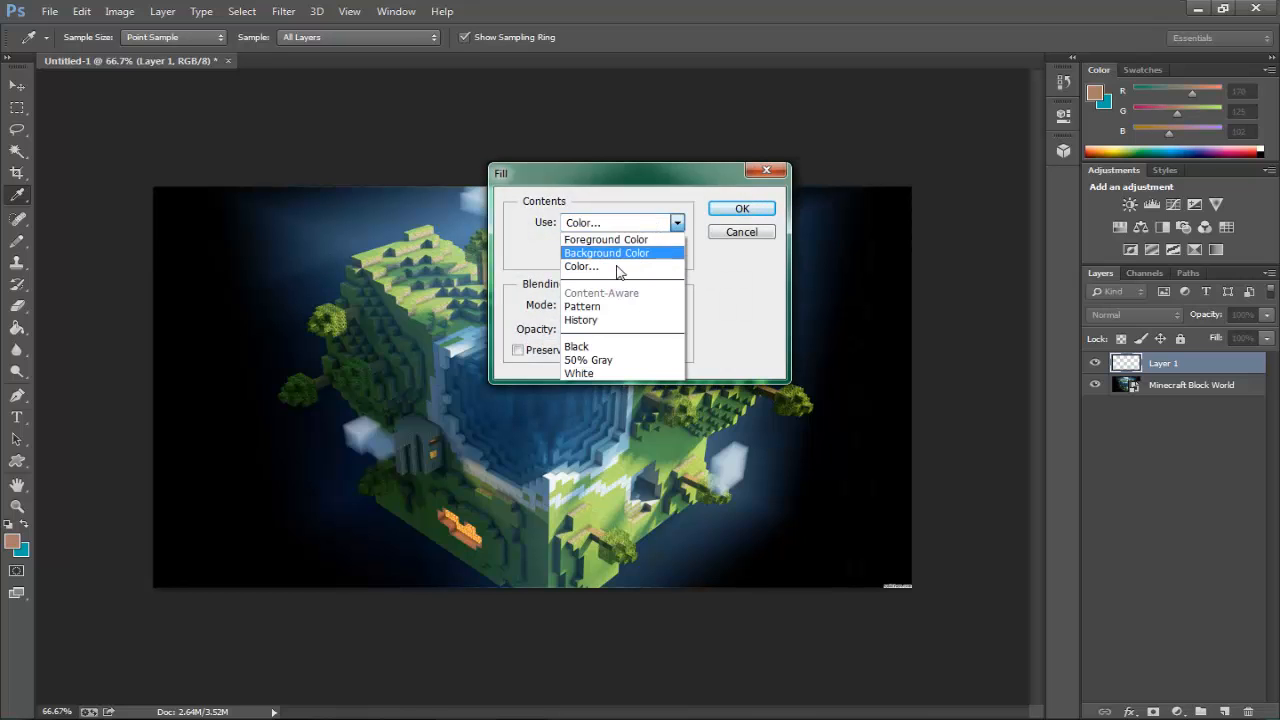
click(597, 373)
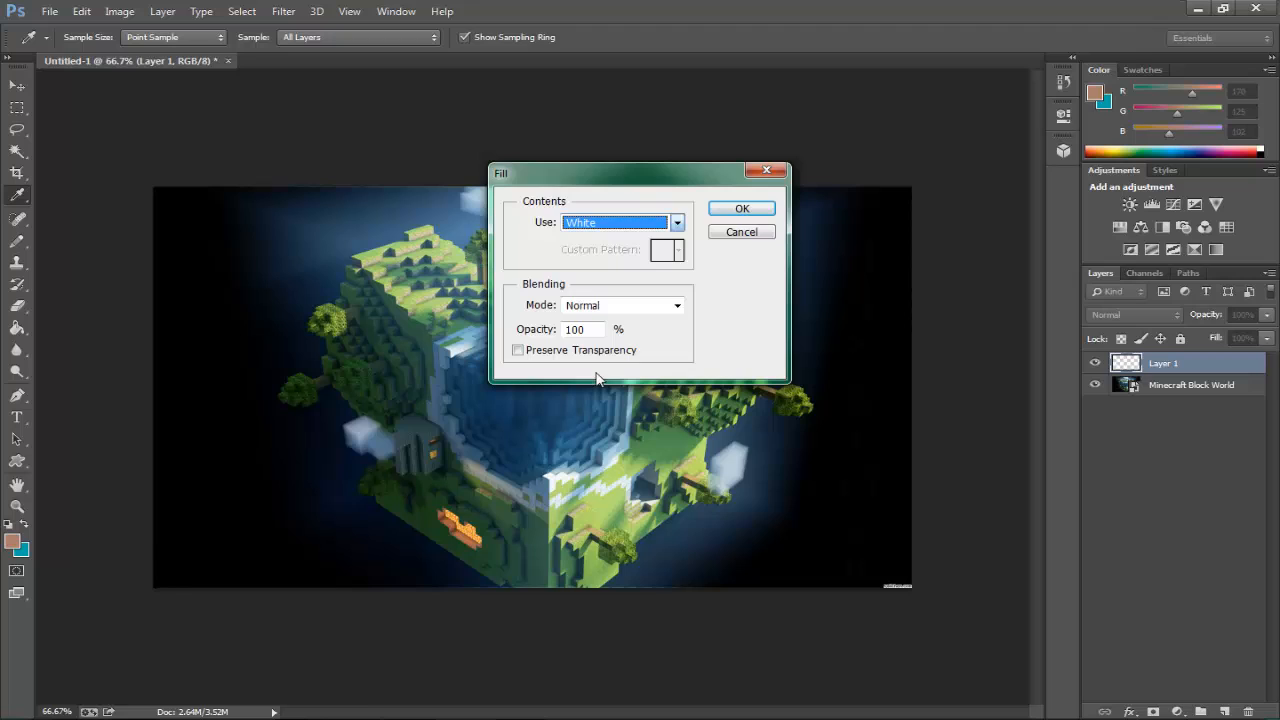
click(741, 209)
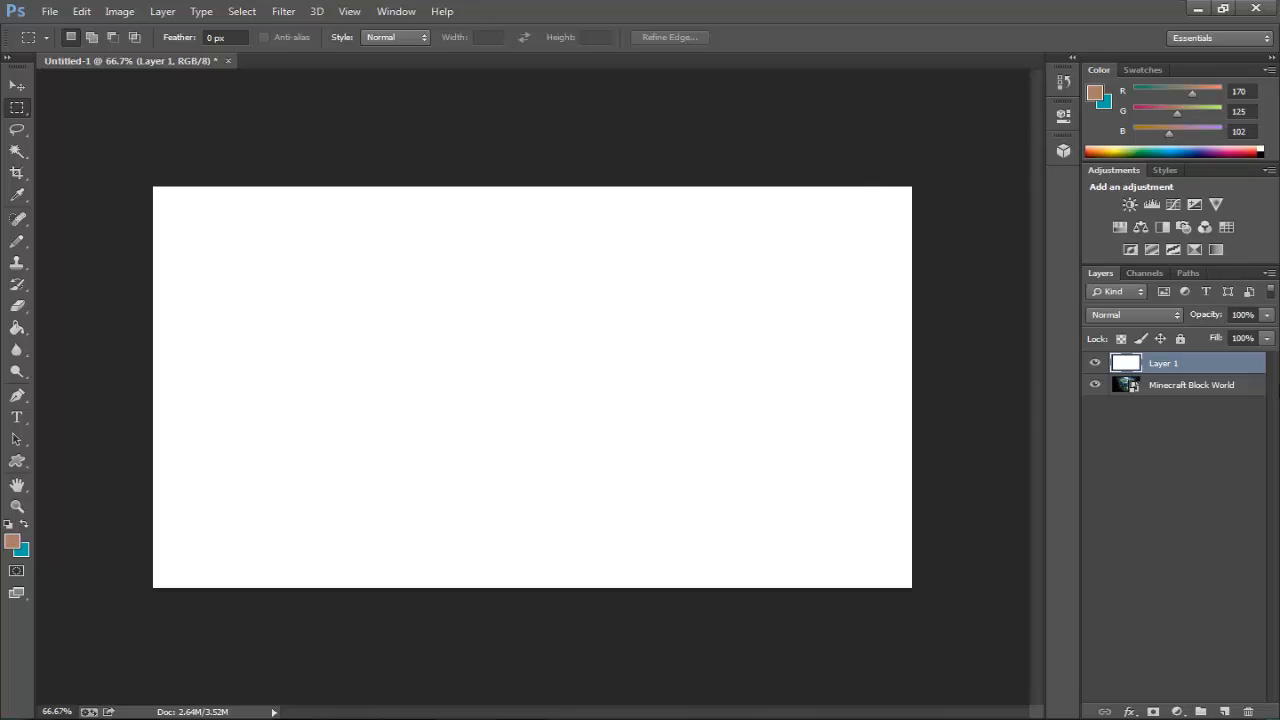
- Lower the white layer's opacity to 70%, then deselect the layer
click(1268, 315)
drag(1270, 342, 1240, 346)
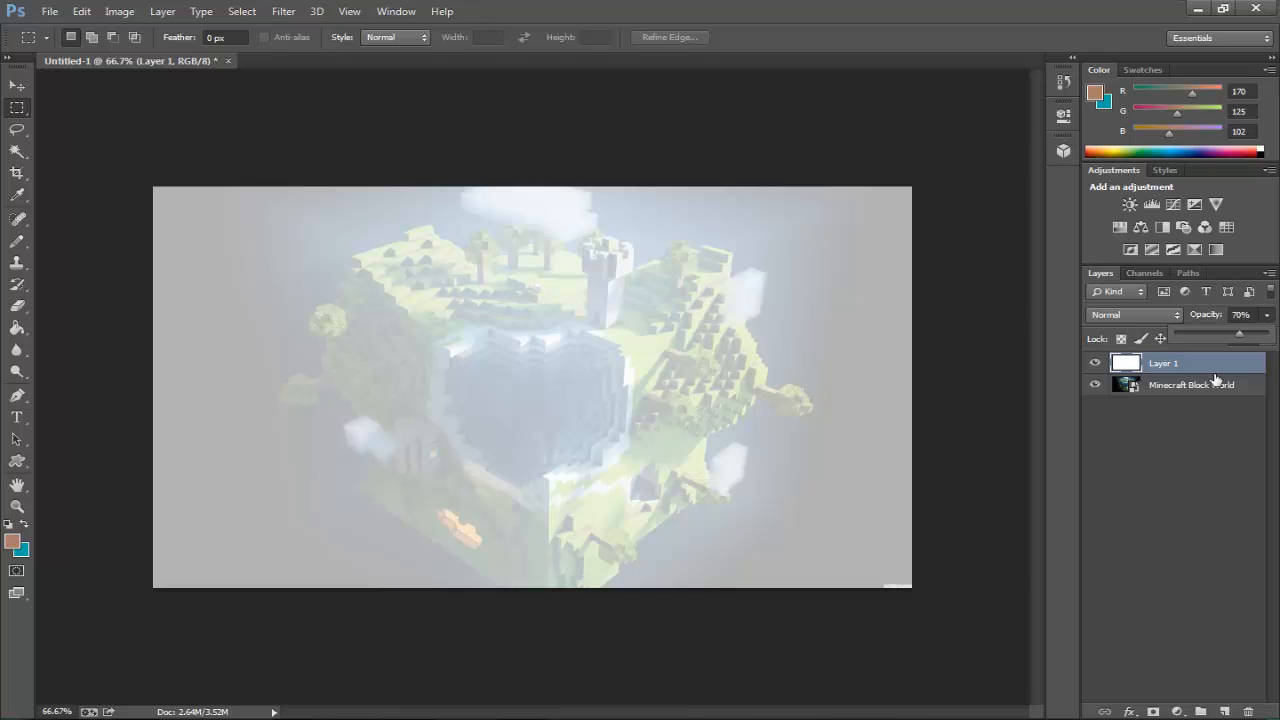
click(1269, 318)
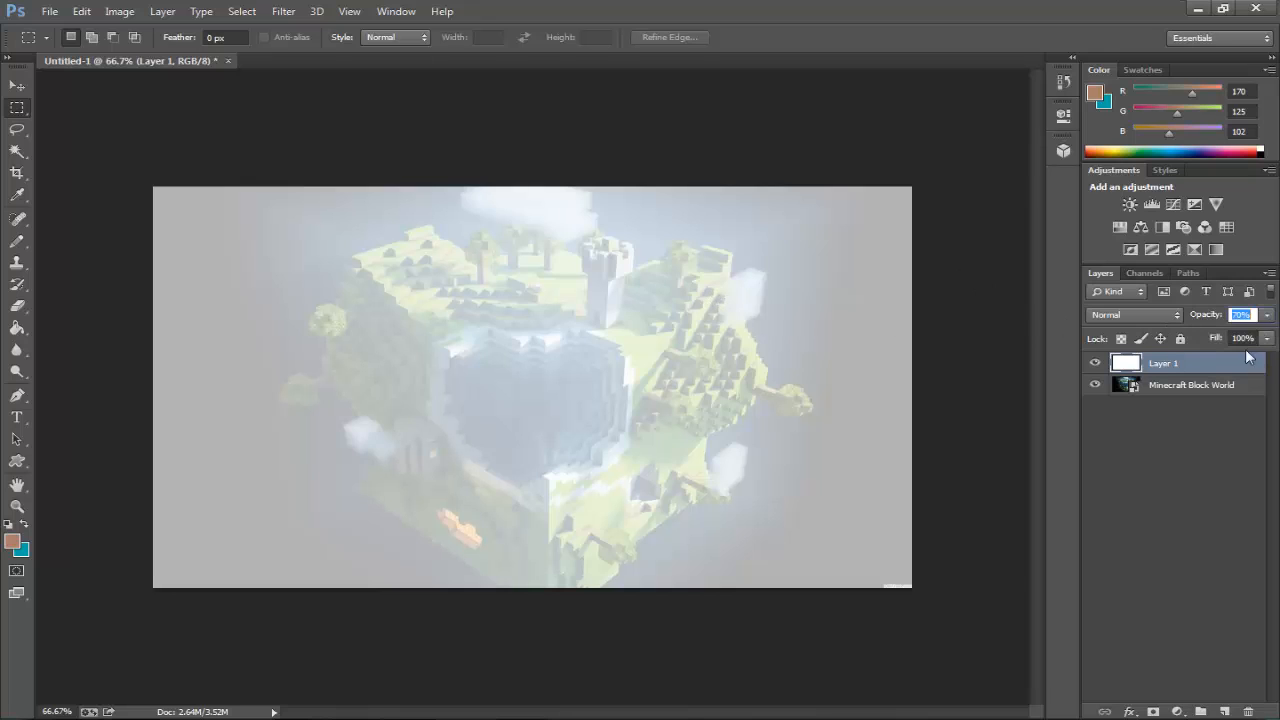
click(1247, 455)
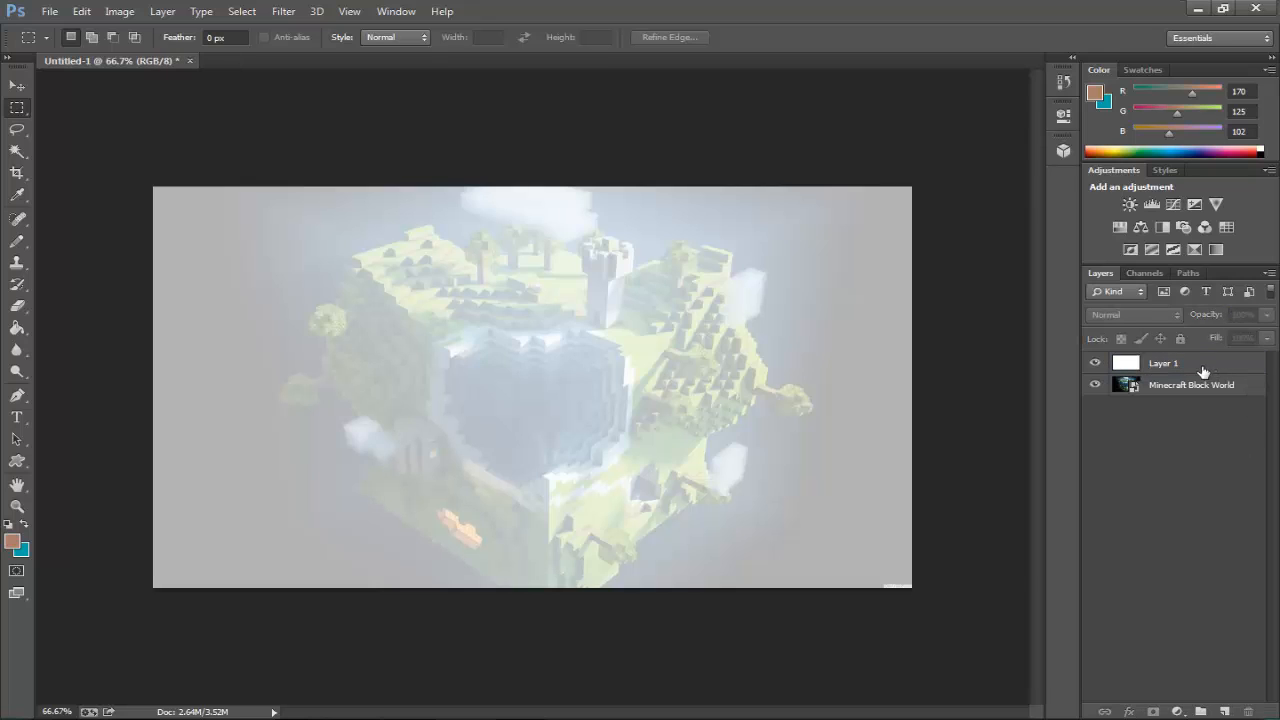
- Activate the Type tool and set its font to Blocked
click(16, 417)
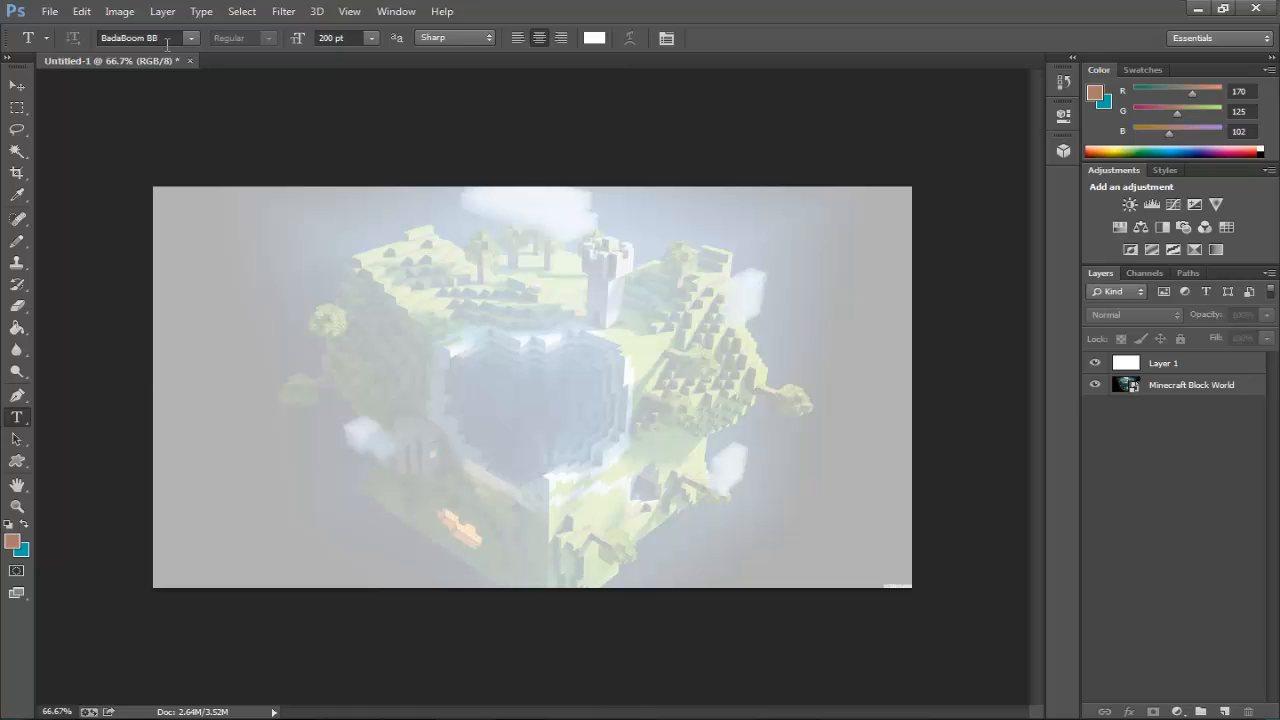
click(190, 42)
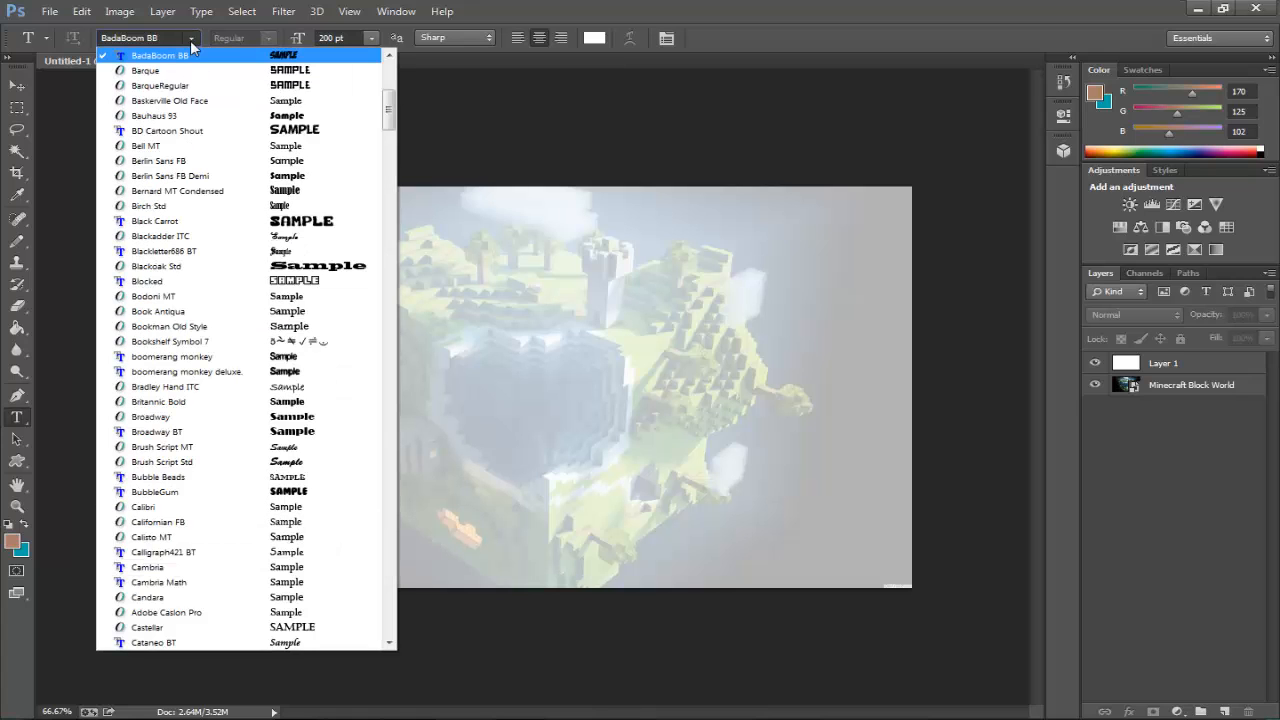
drag(393, 102, 390, 75)
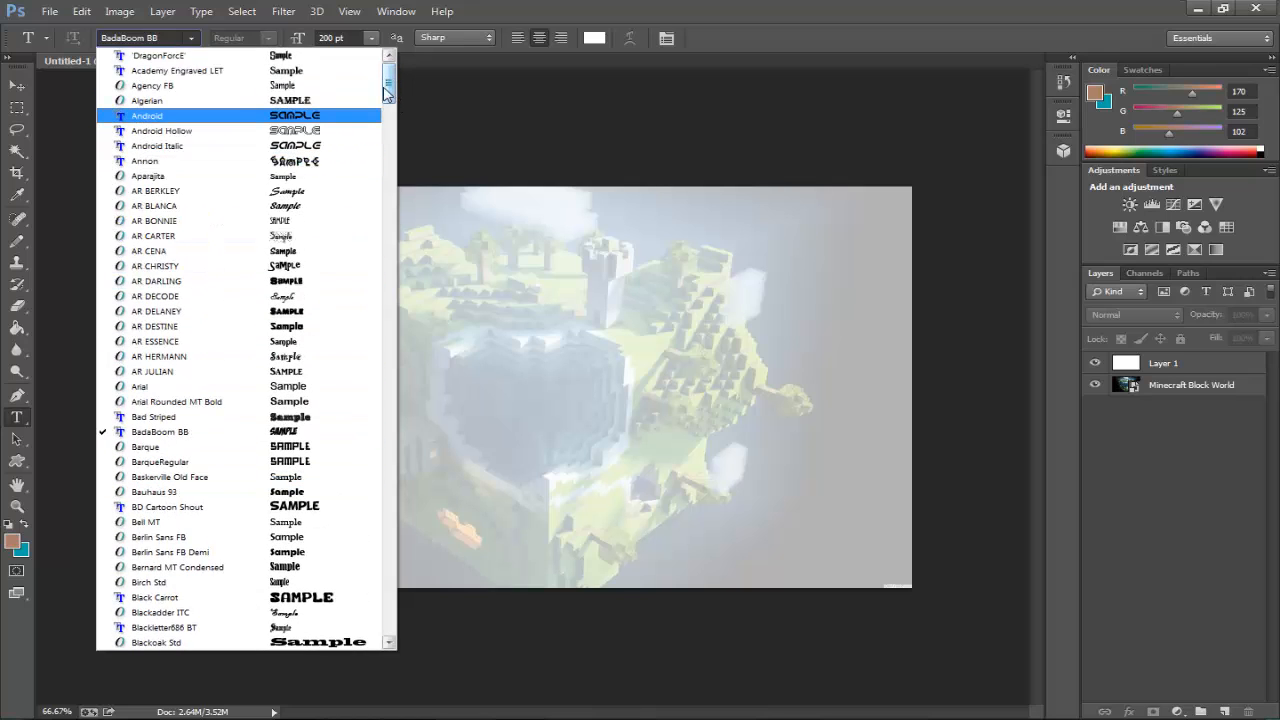
drag(386, 92, 403, 130)
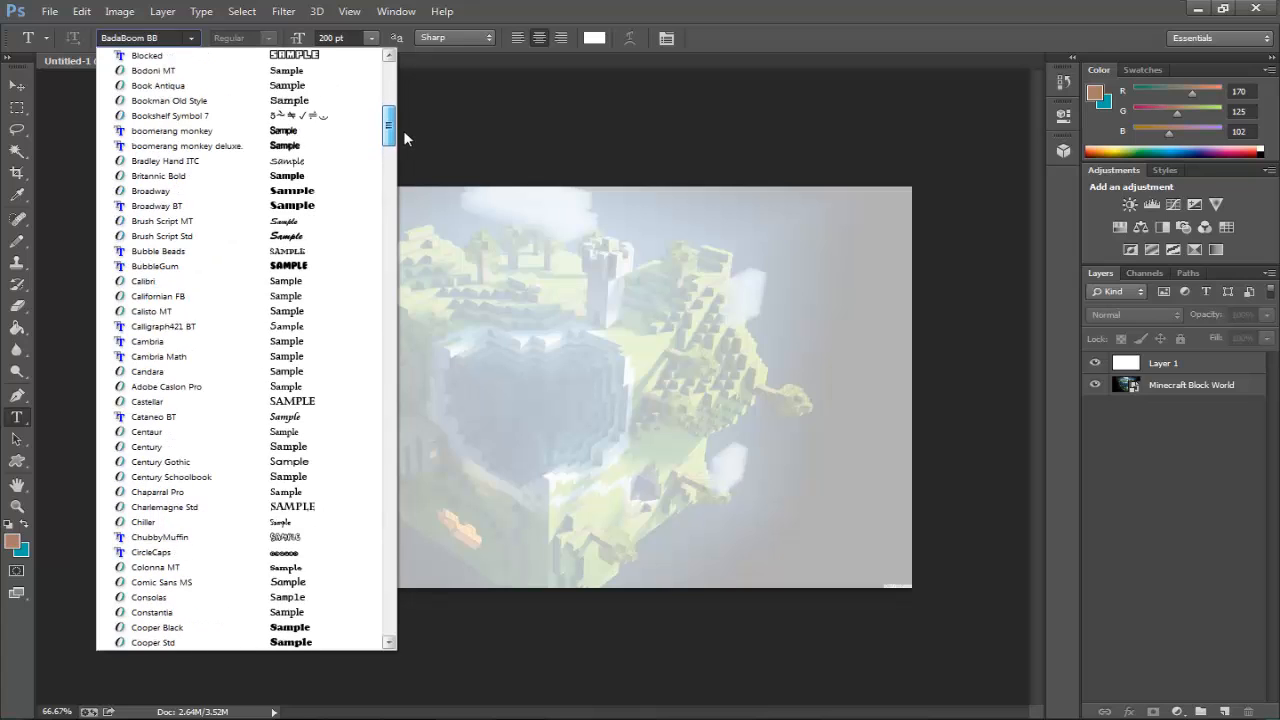
click(315, 57)
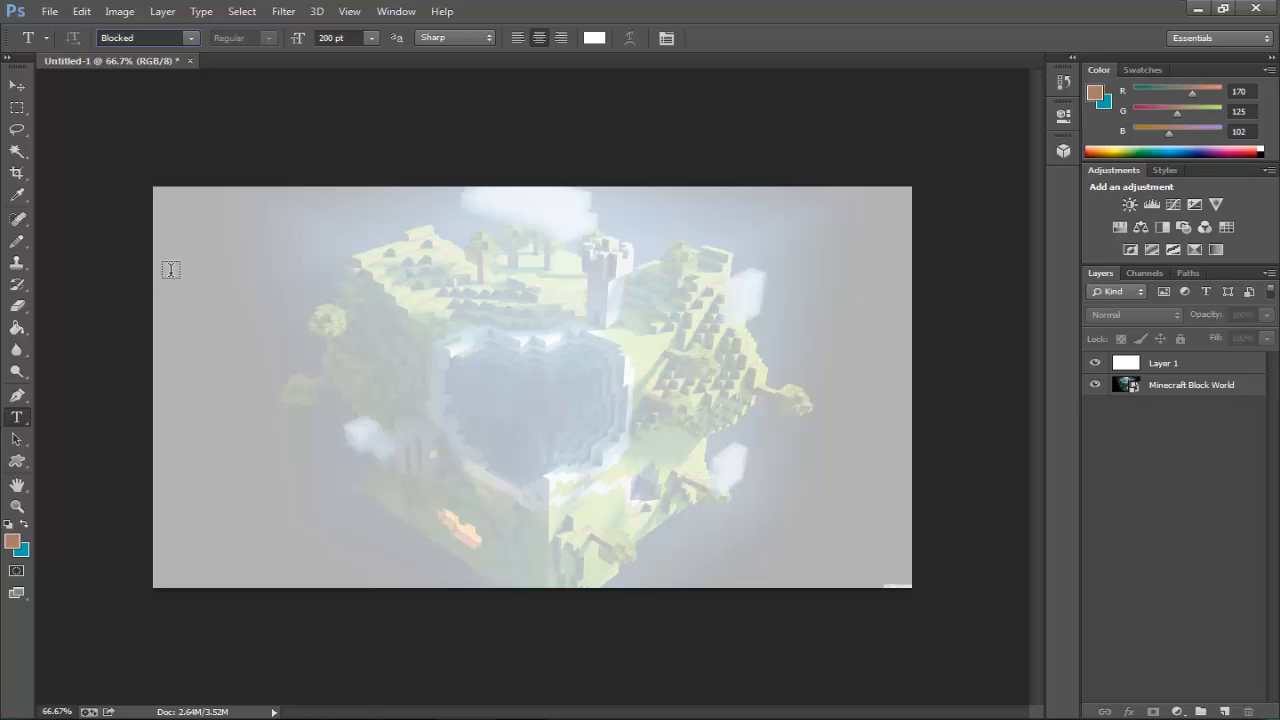
drag(169, 258, 902, 402)
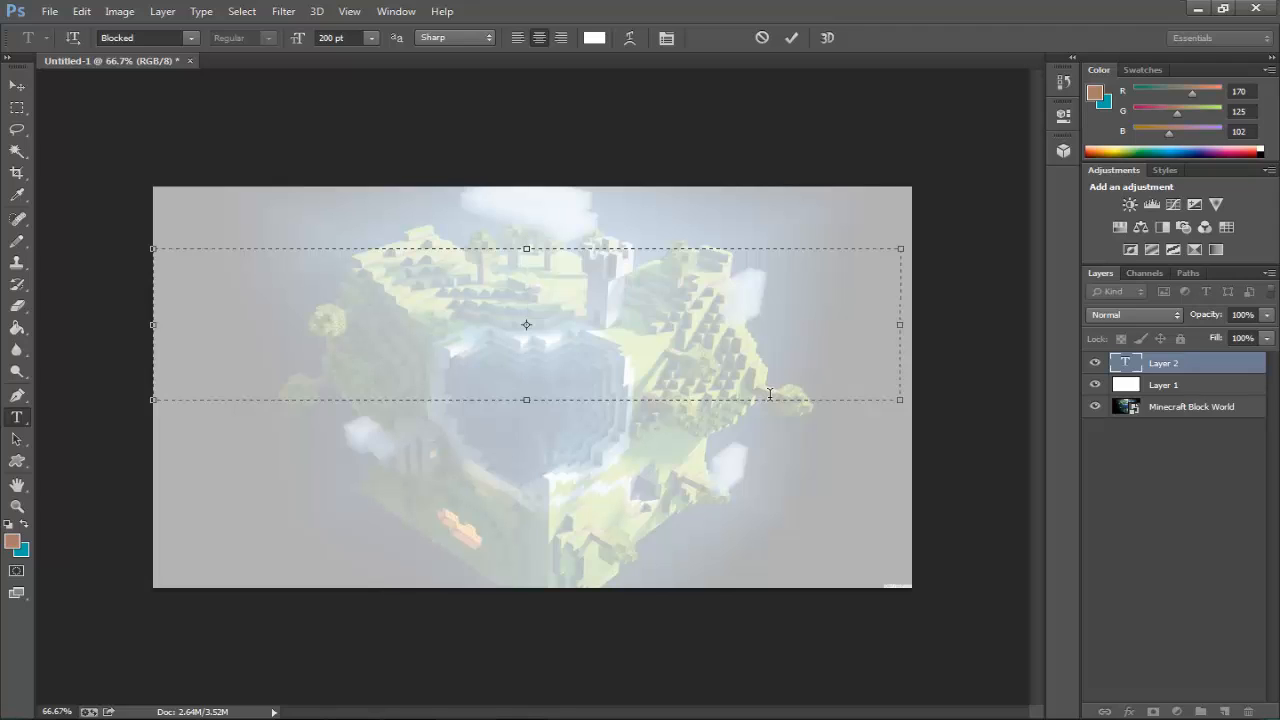
text(MIN)
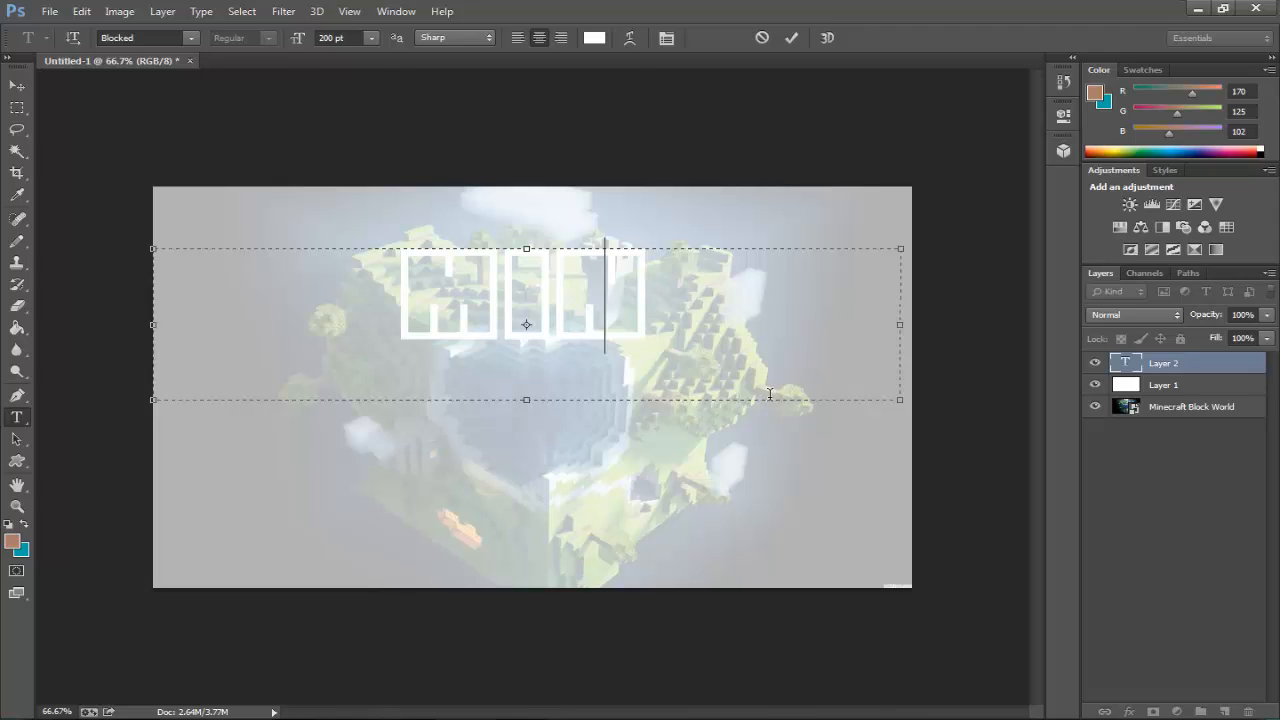
key(BackSpace)
key(BackSpace)
key(BackSpace)
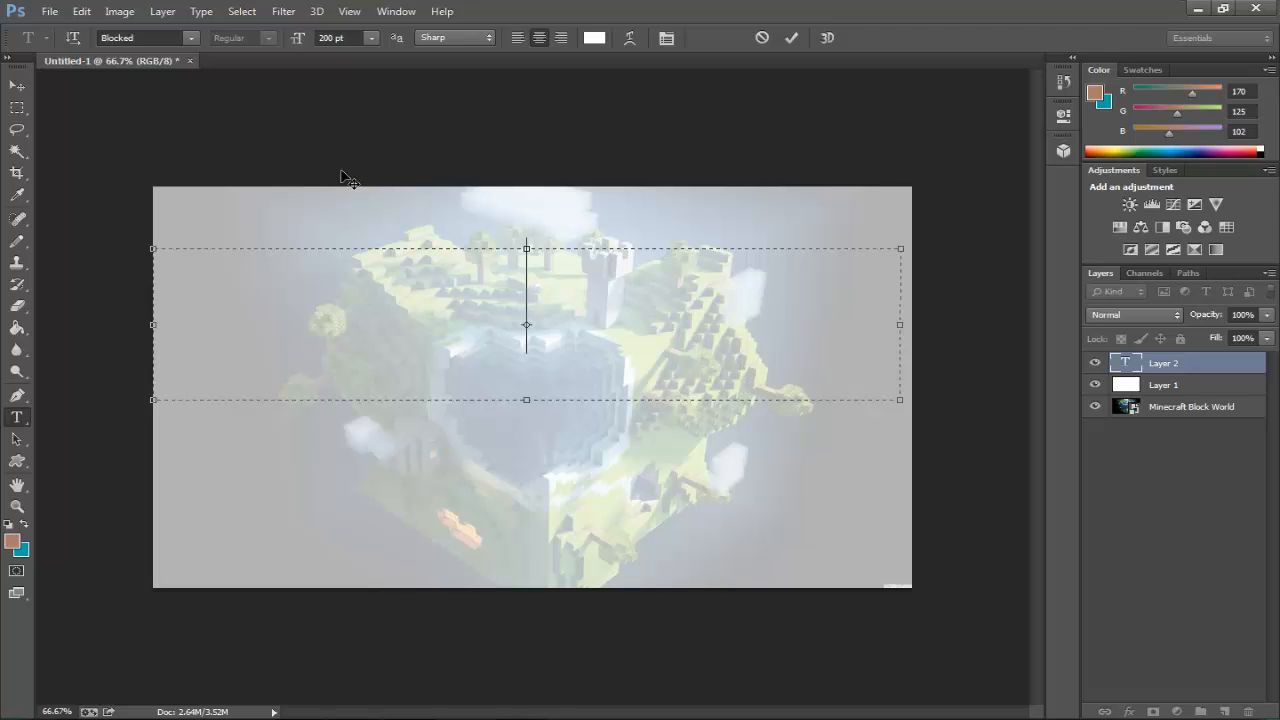
click(761, 38)
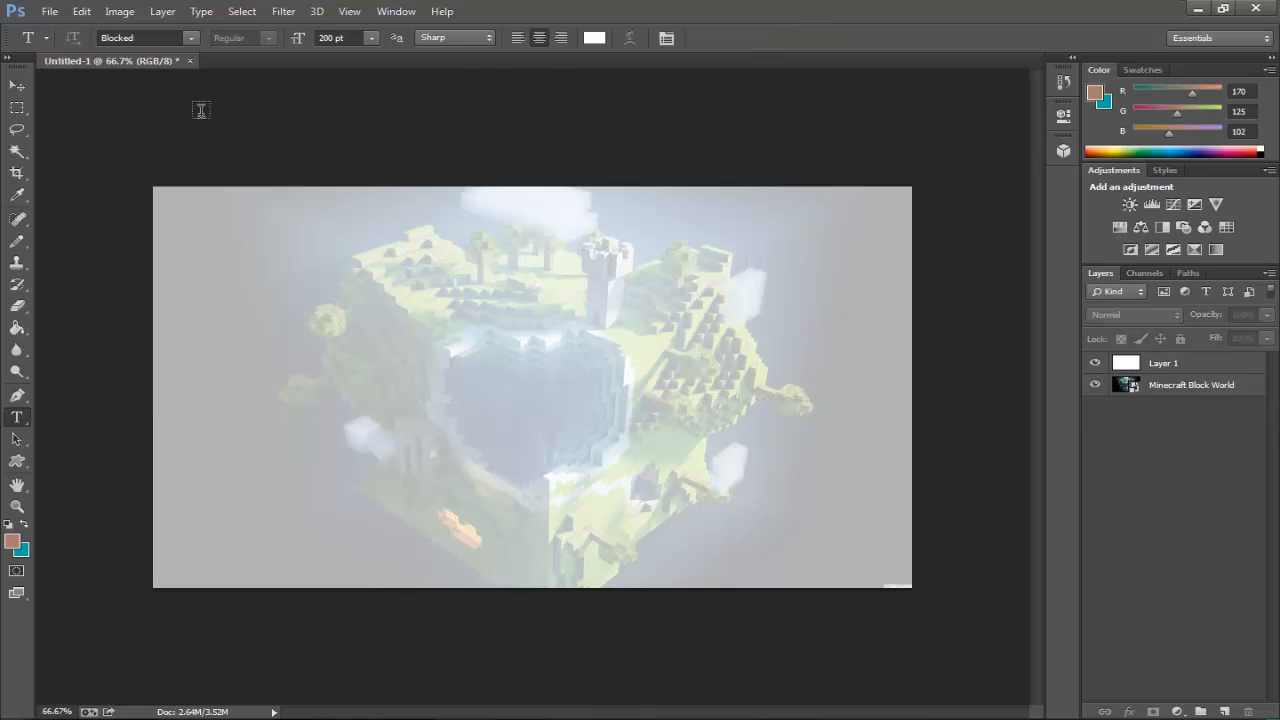
- Change the text font to BubbleGum and draw a text box spanning almost the full width across the middle of the canvas
click(50, 12)
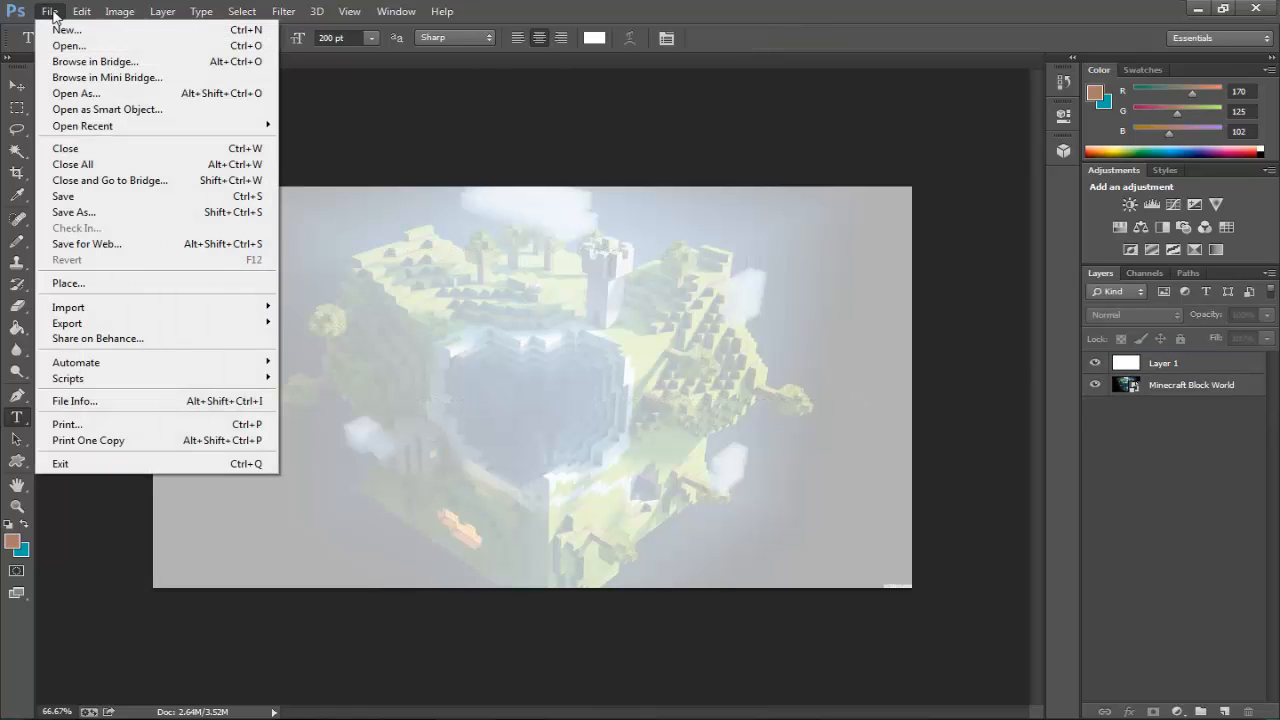
click(50, 12)
click(193, 38)
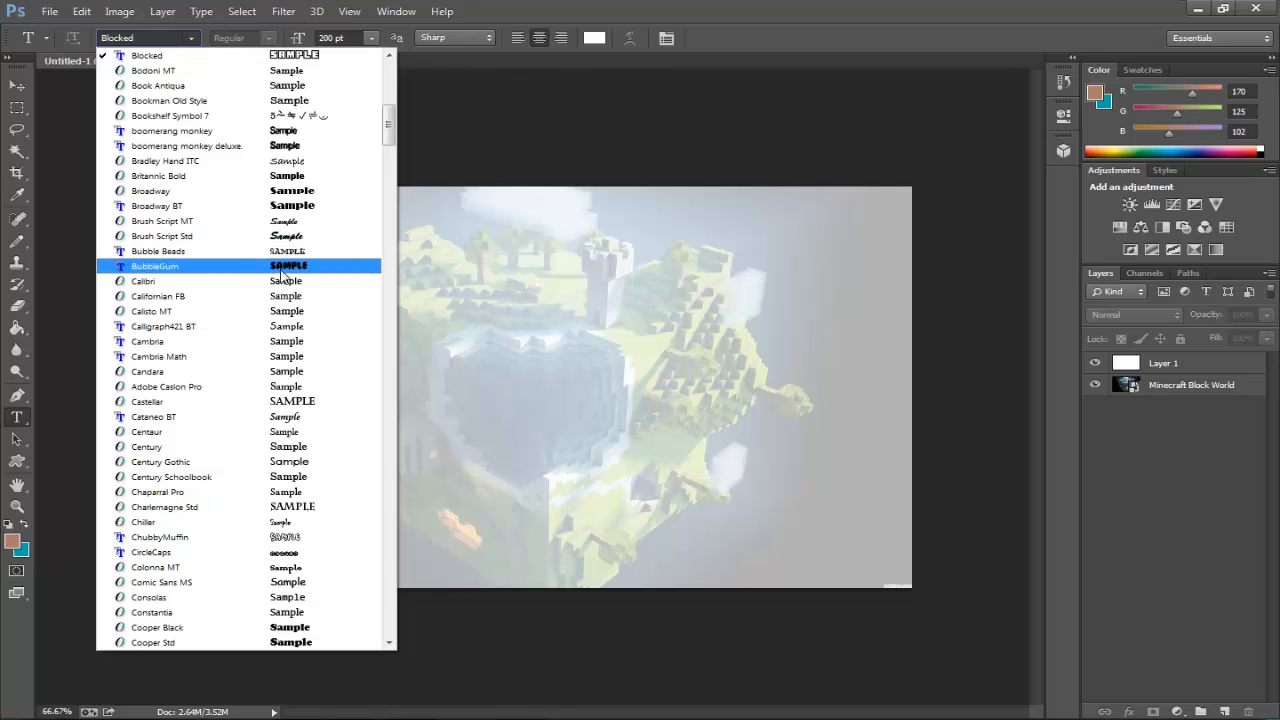
click(284, 272)
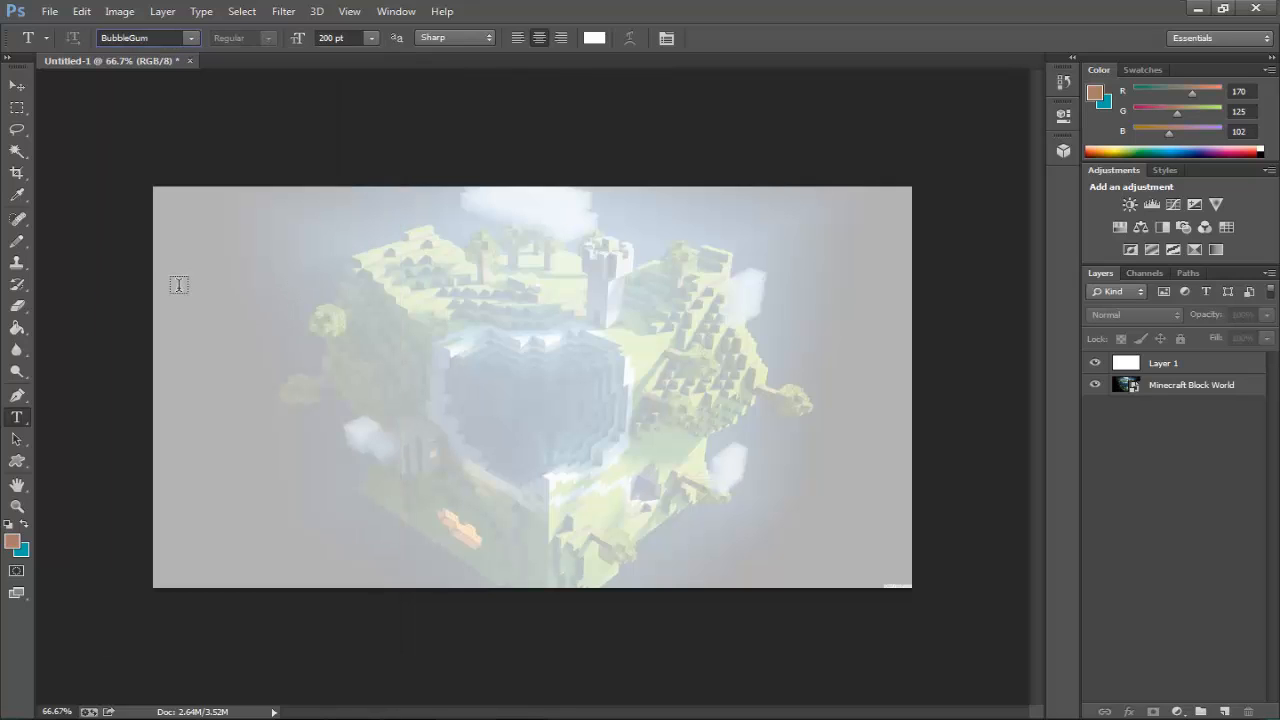
drag(178, 285, 912, 458)
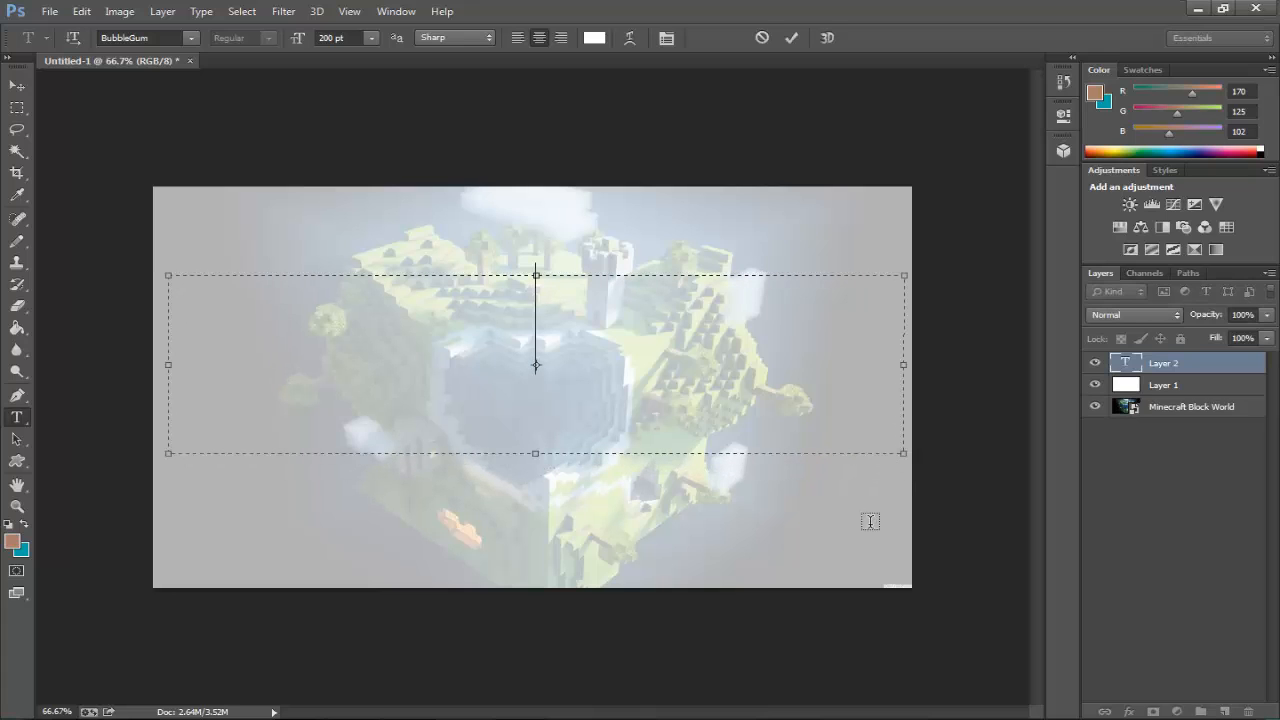
text(MIN)
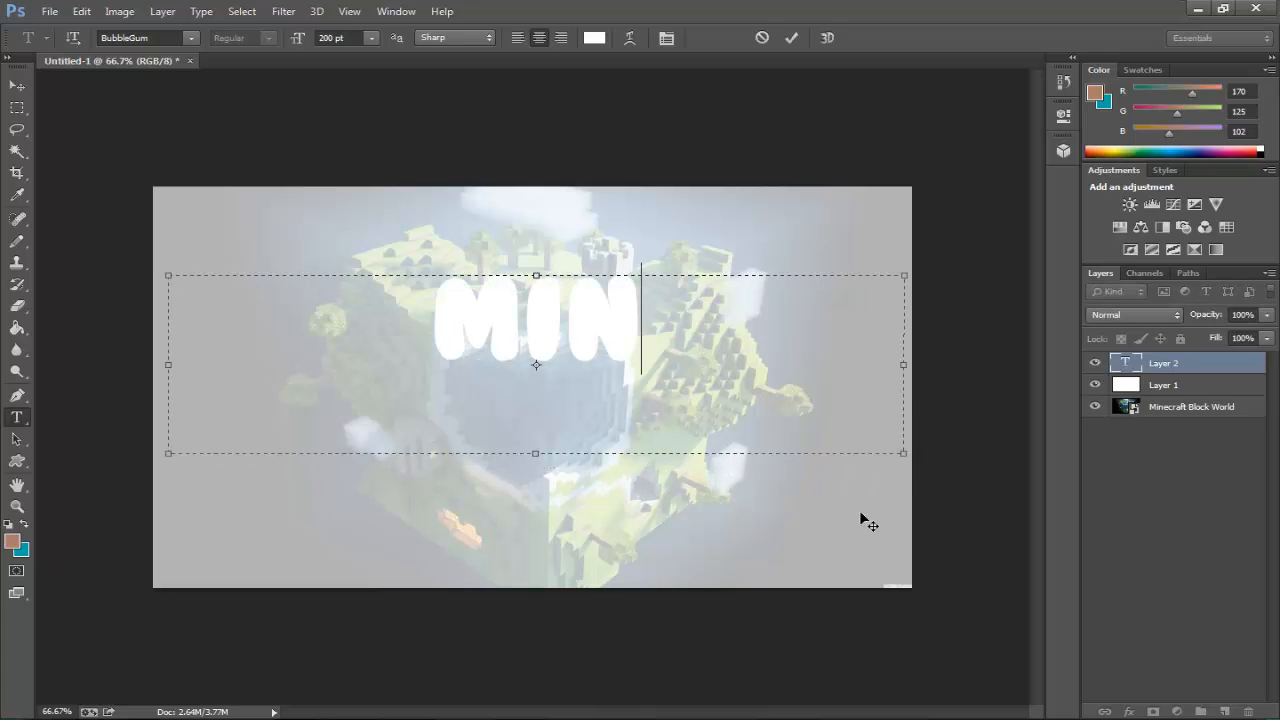
text(ECRAFT)
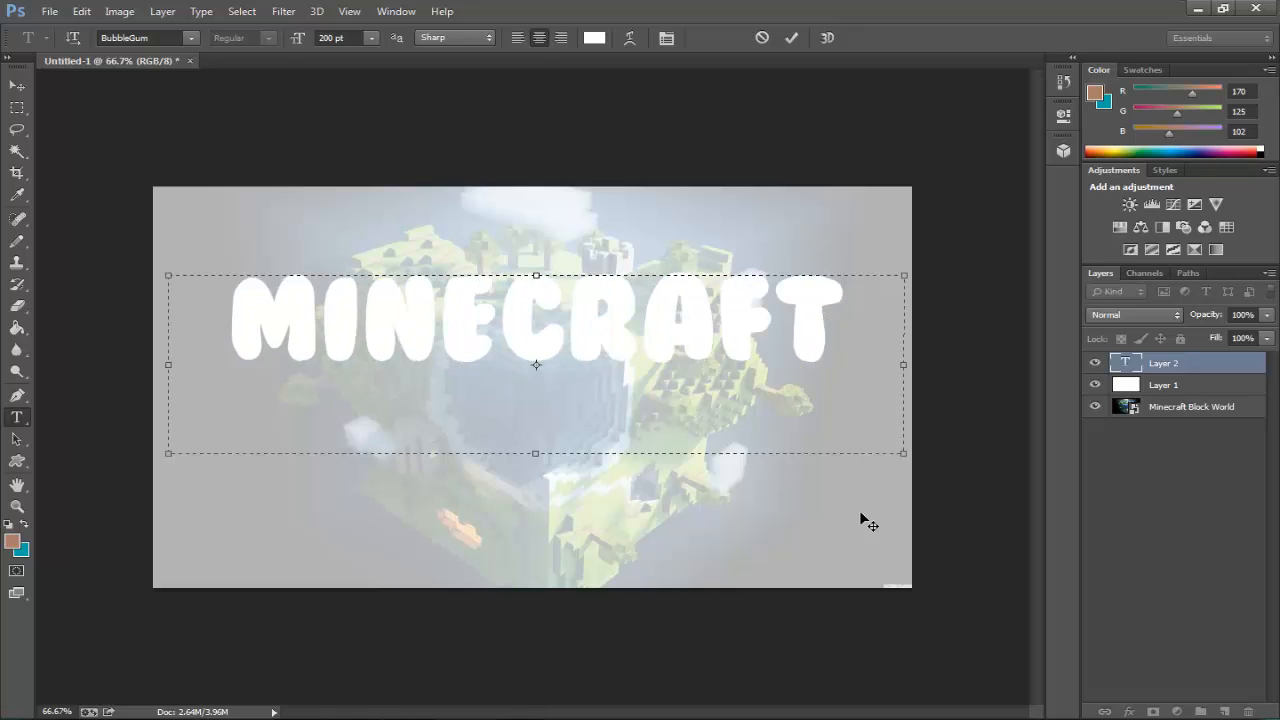
key(BackSpace)
key(BackSpace)
key(BackSpace)
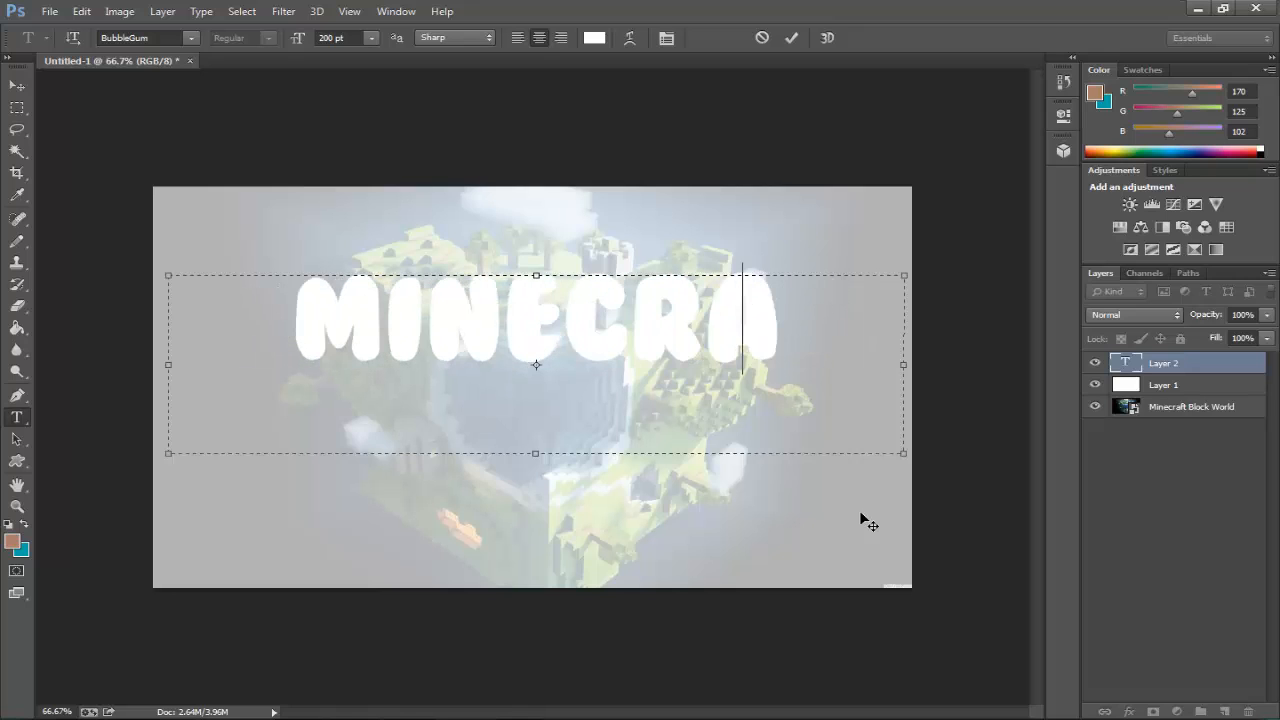
key(Left)
key(Left)
key(BackSpace)
key(BackSpace)
key(BackSpace)
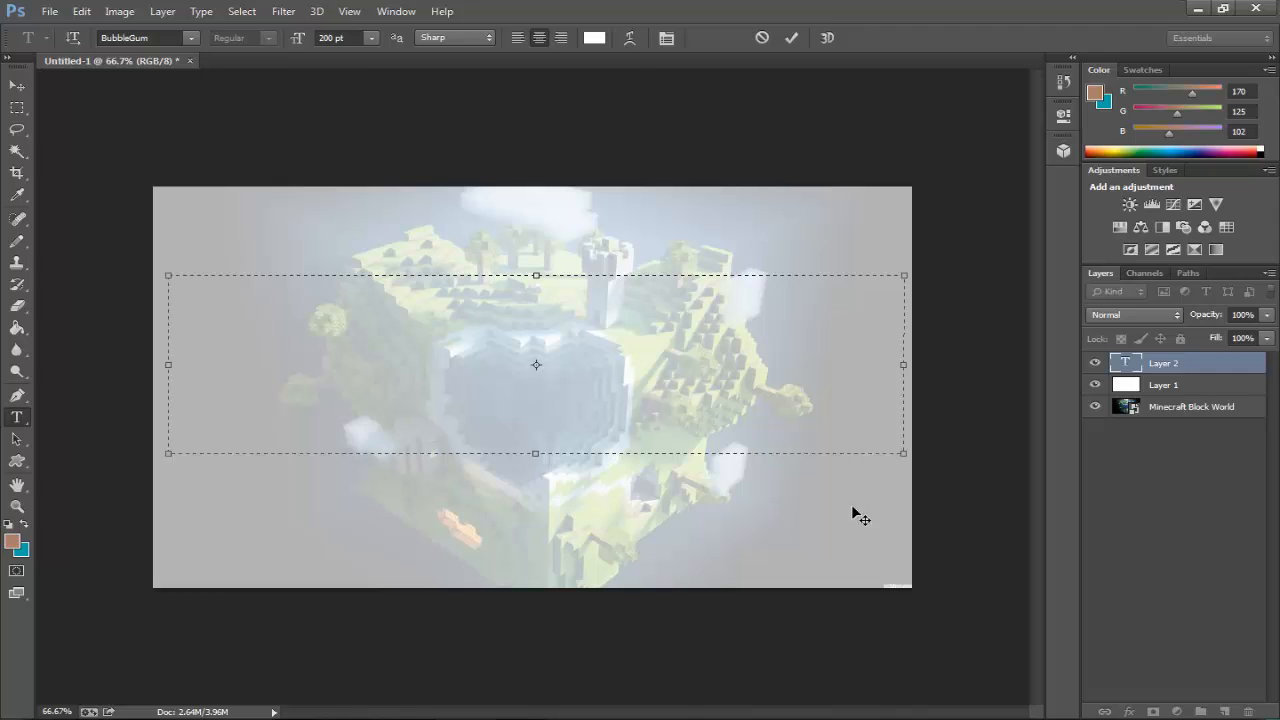
- Set the font size to 100 pt and enter the text MINECRAFT WORLD in the text box
click(338, 40)
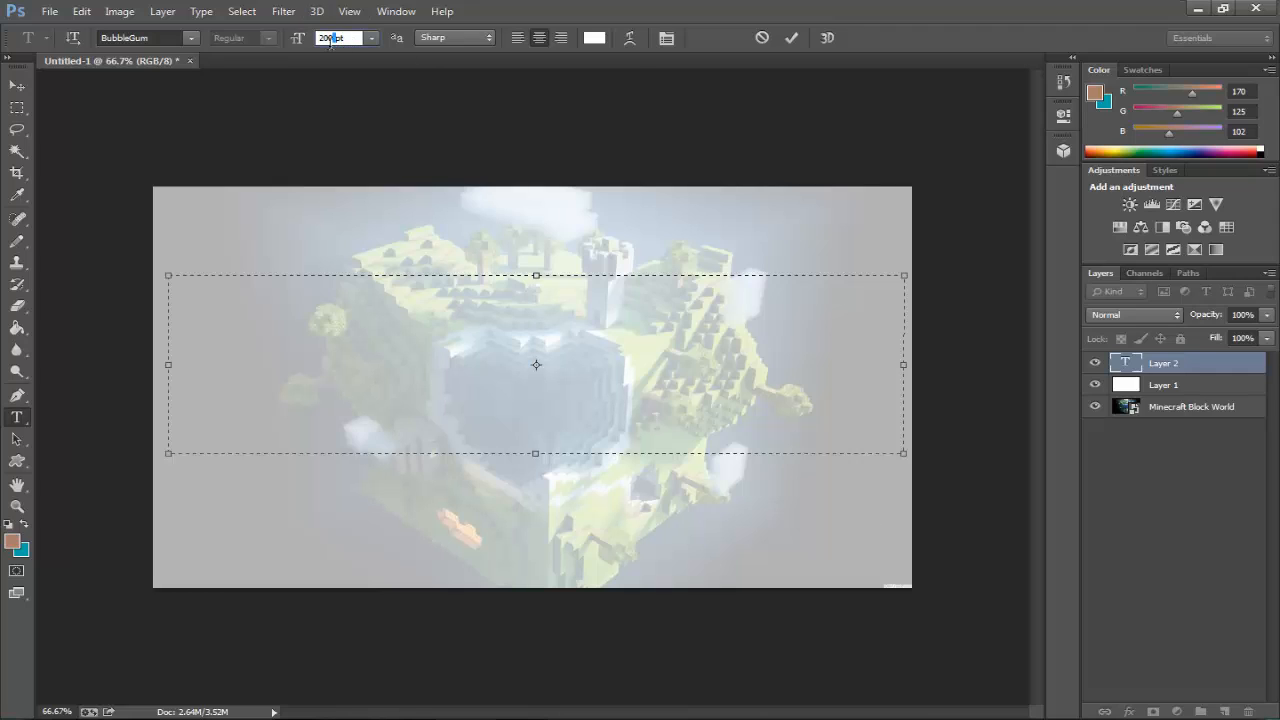
text(100)
key(Return)
text(MIN)
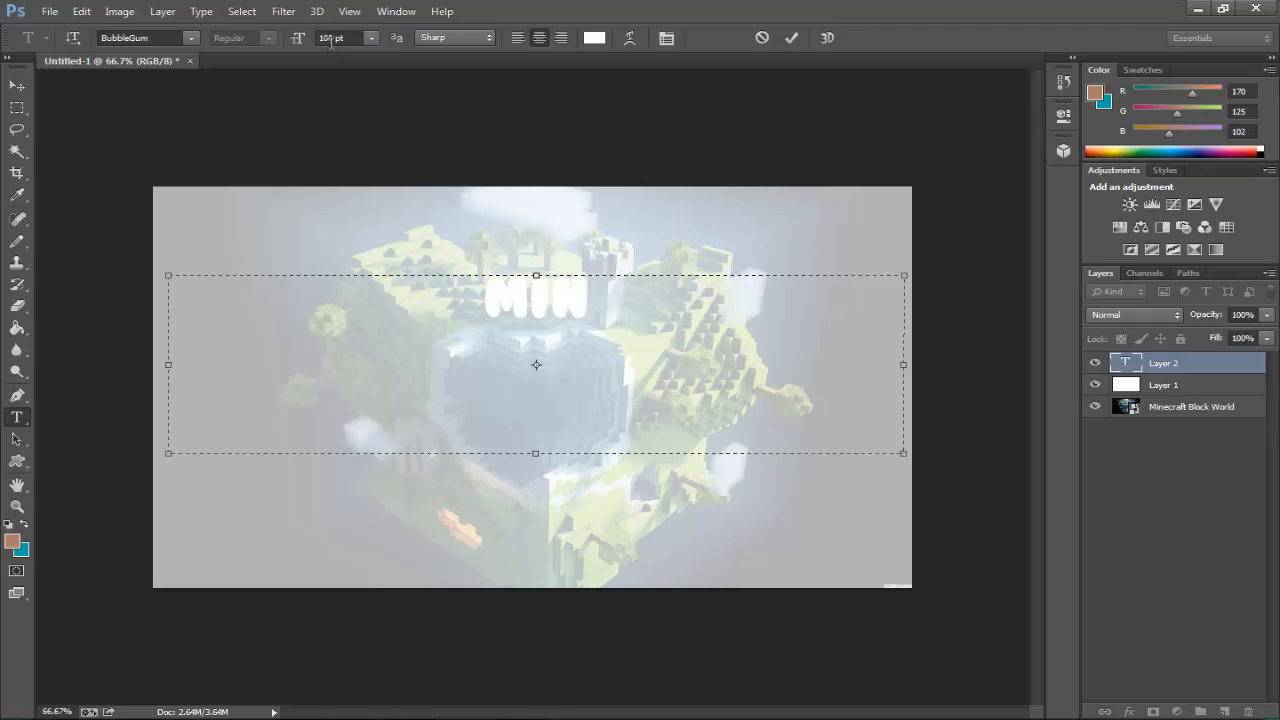
text(ECRAFT)
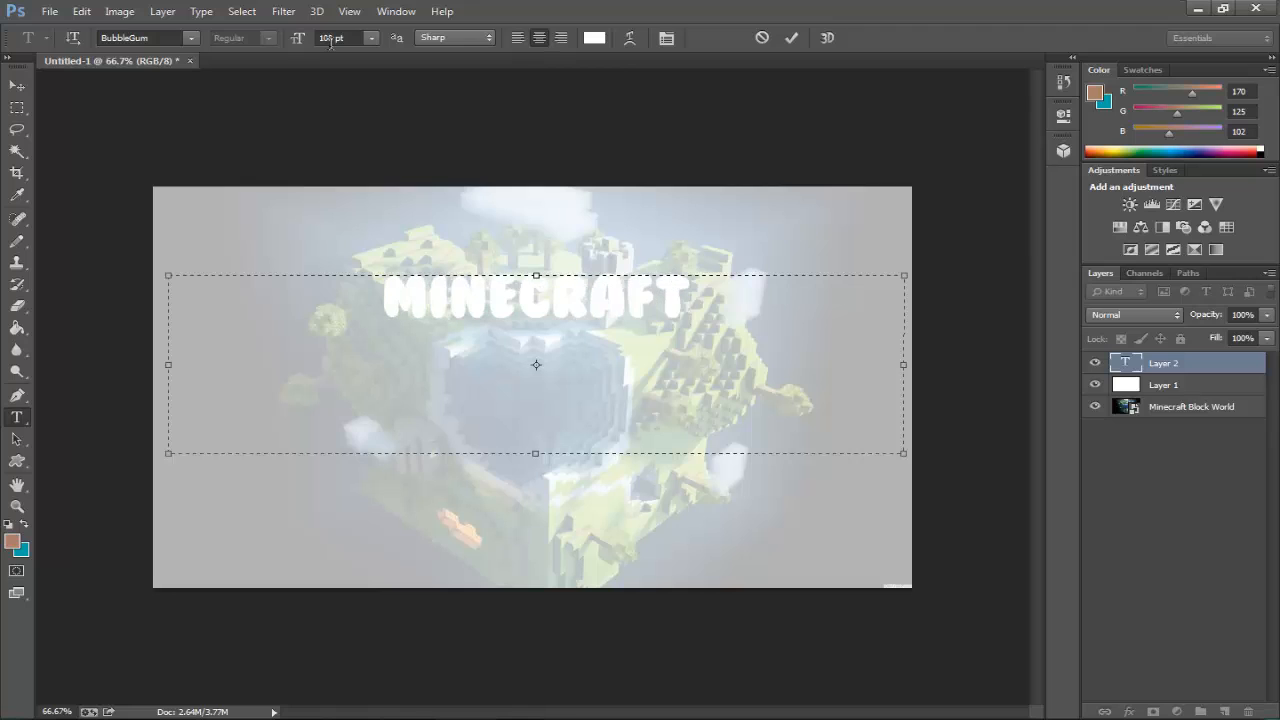
text( WO)
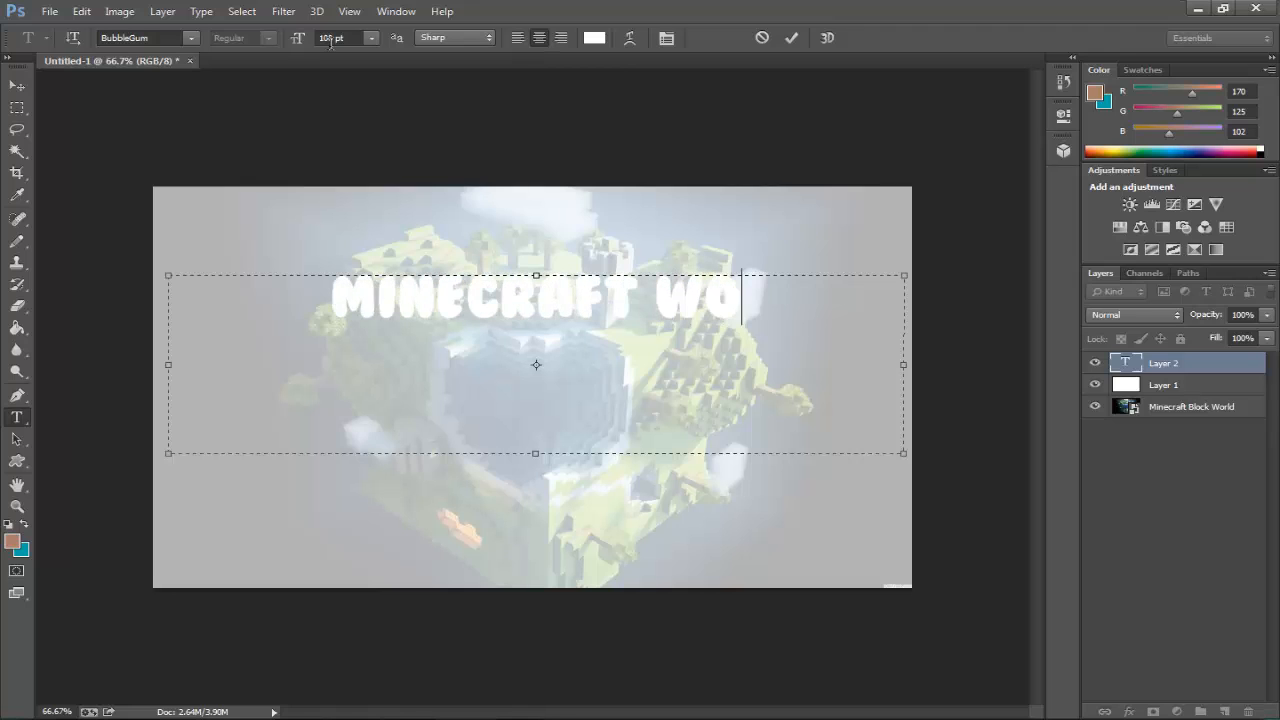
text(RLD)
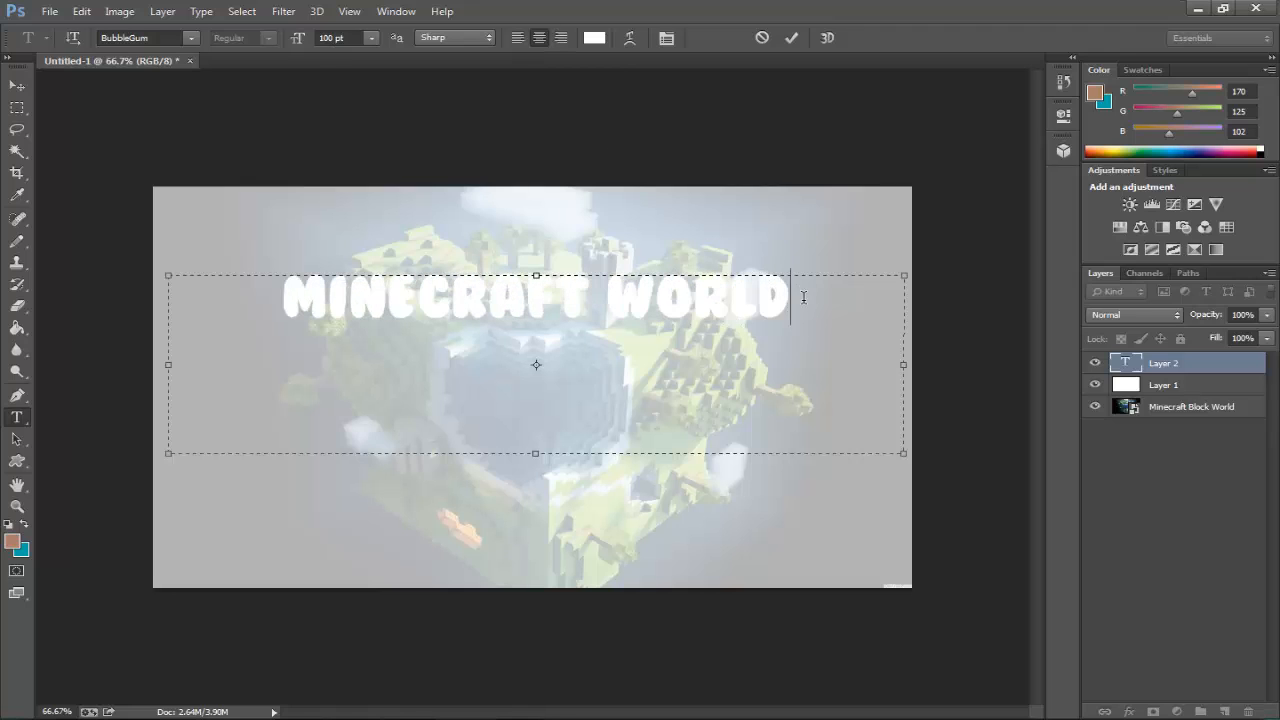
- Set the MINECRAFT WORLD text to 144 pt so it fills the text box width on one line, and commit it
drag(803, 296, 287, 307)
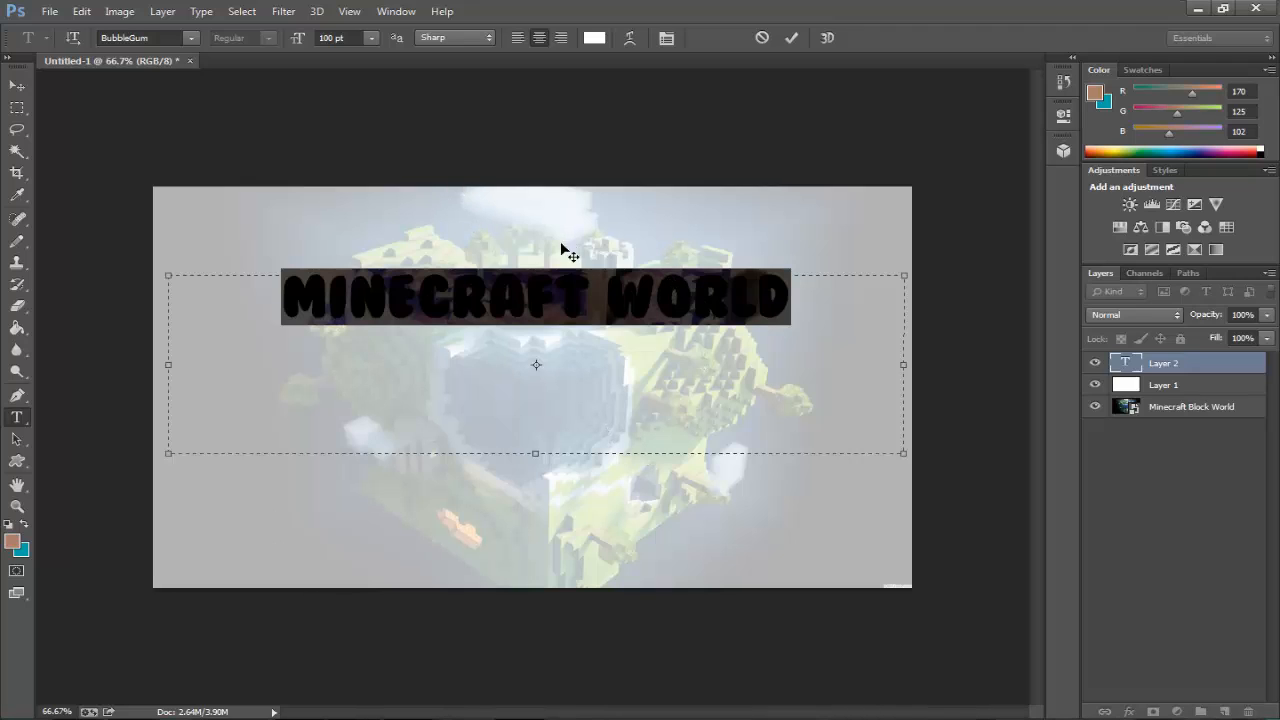
click(367, 40)
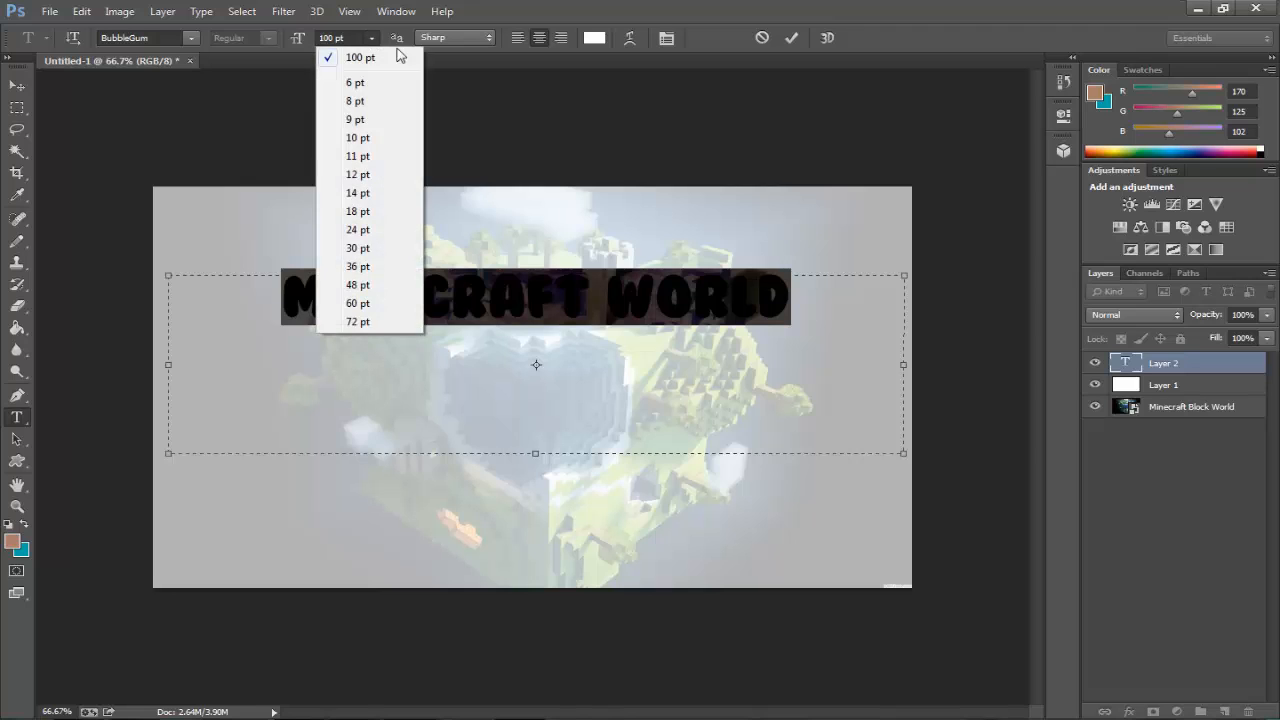
click(372, 40)
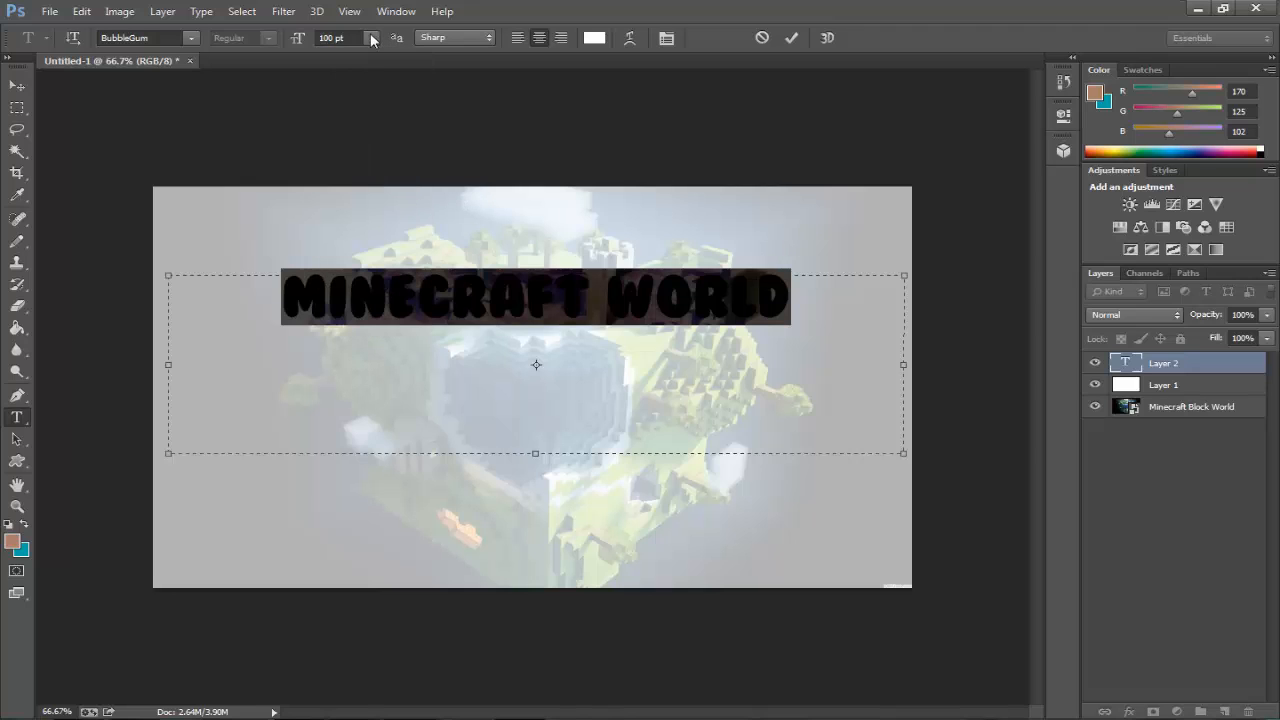
double_click(341, 40)
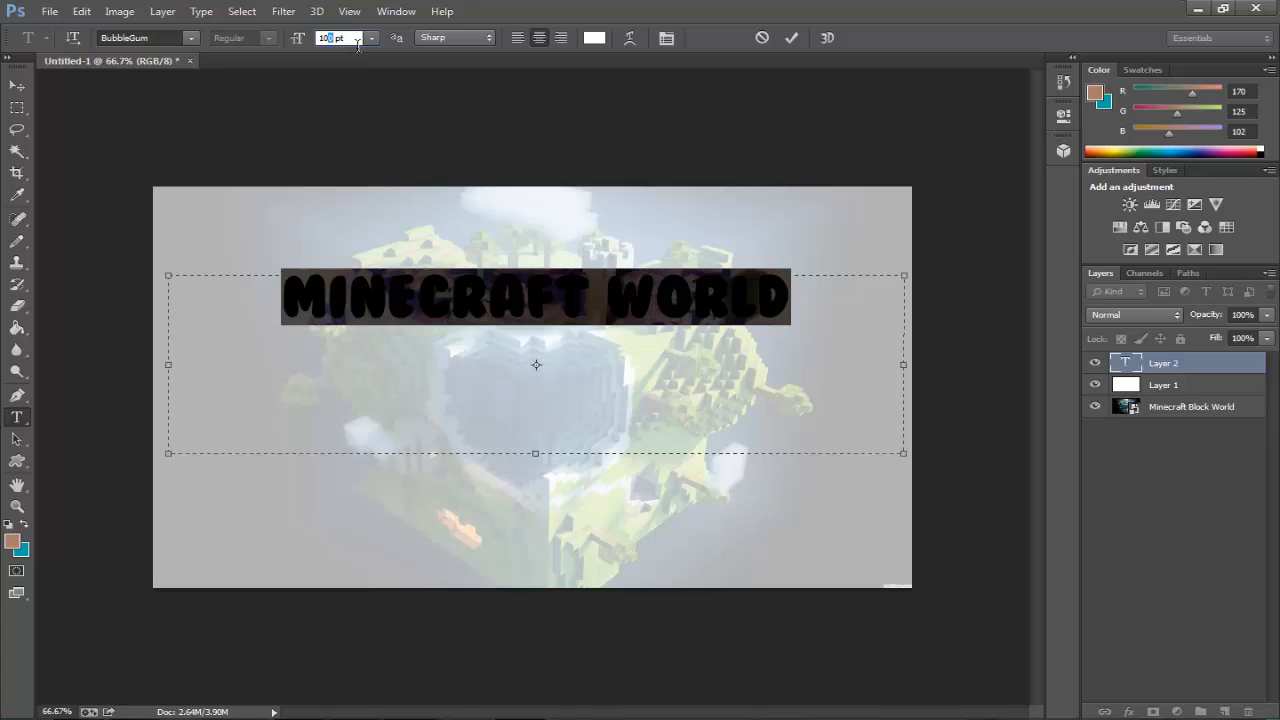
text(120)
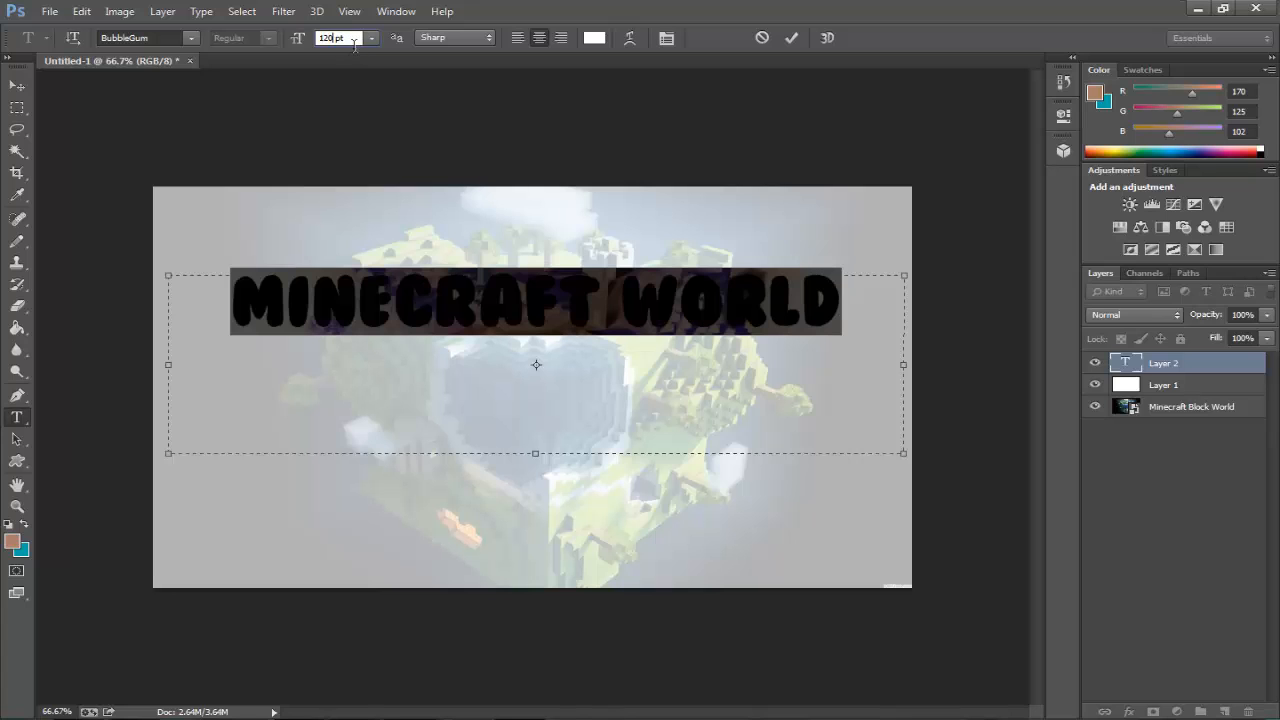
text(1)
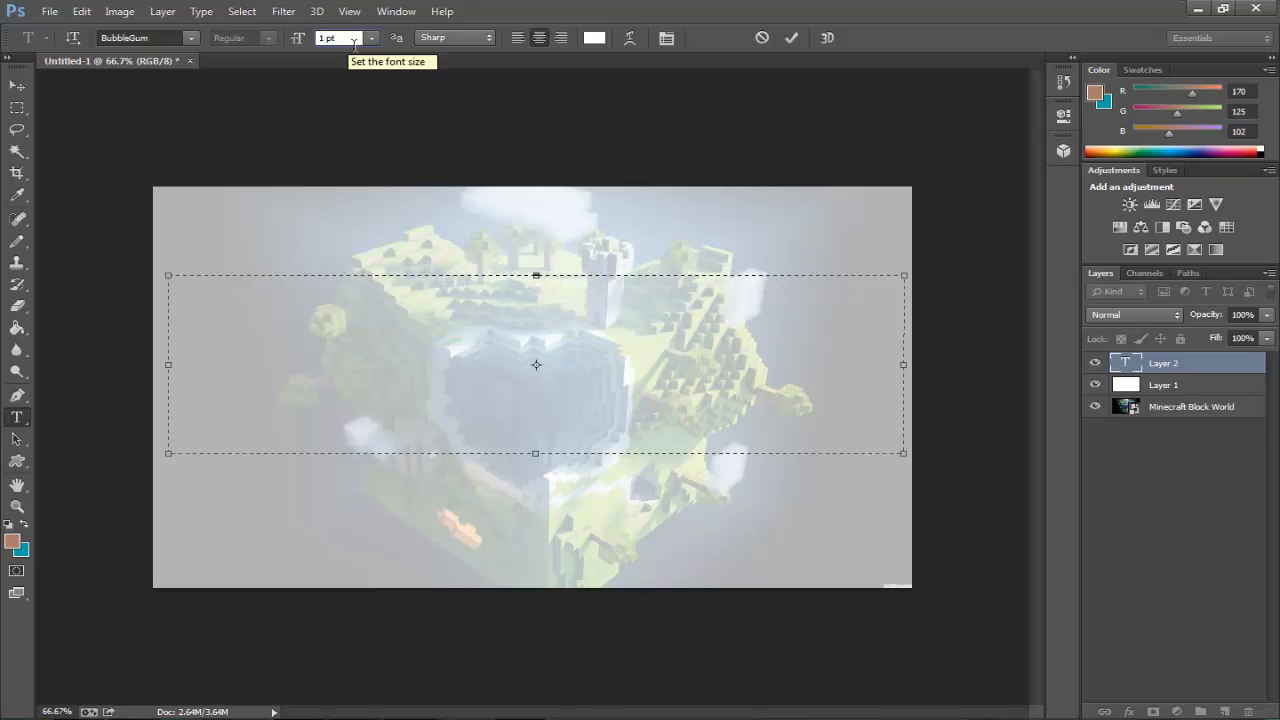
text(50)
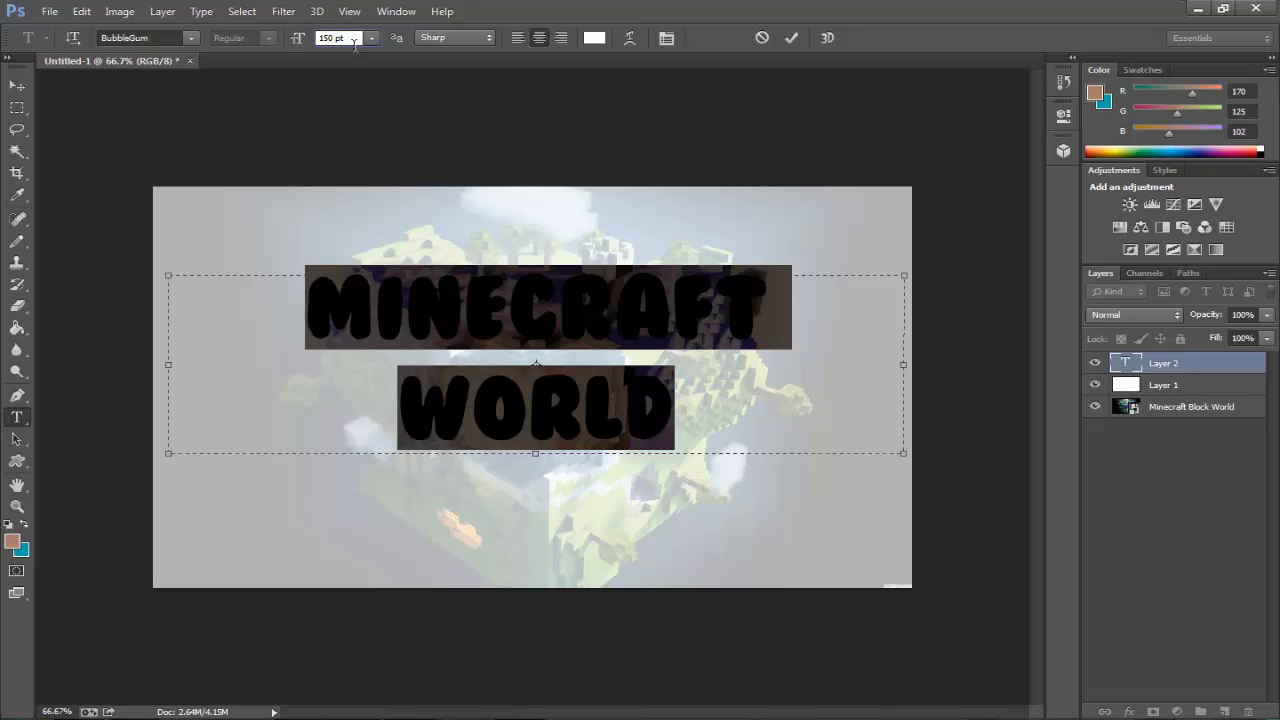
key(BackSpace)
key(BackSpace)
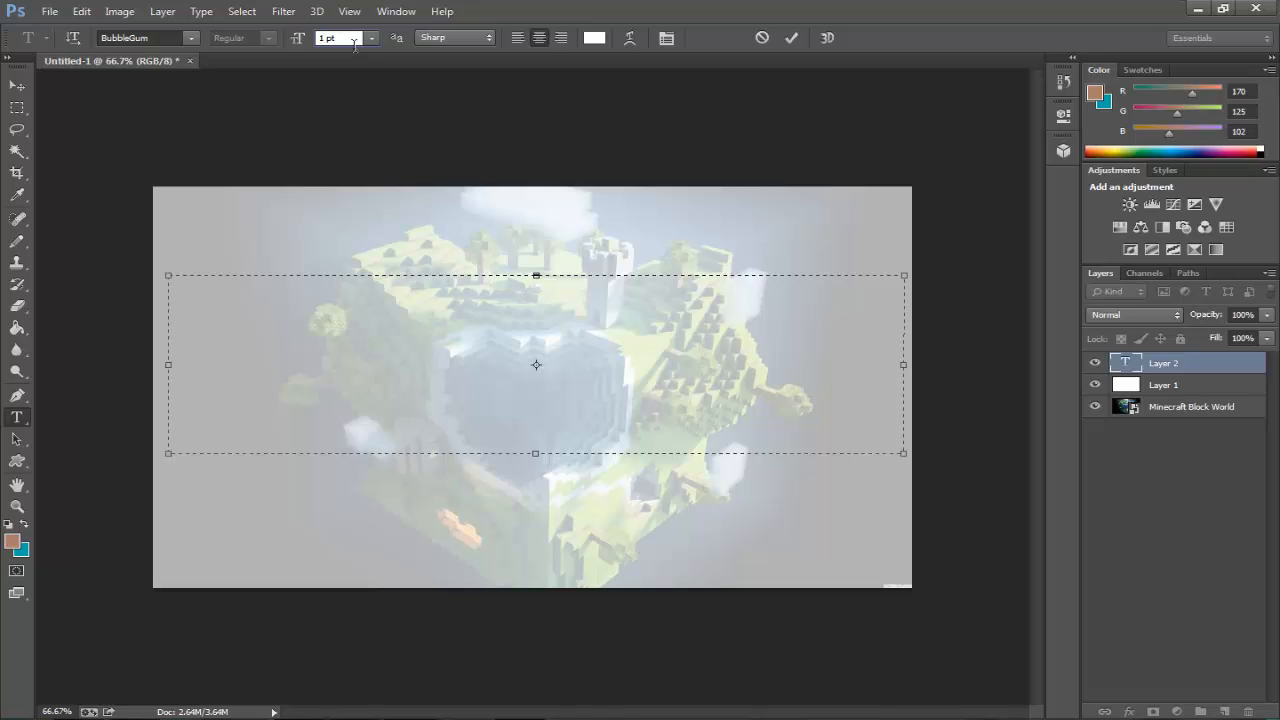
text(40)
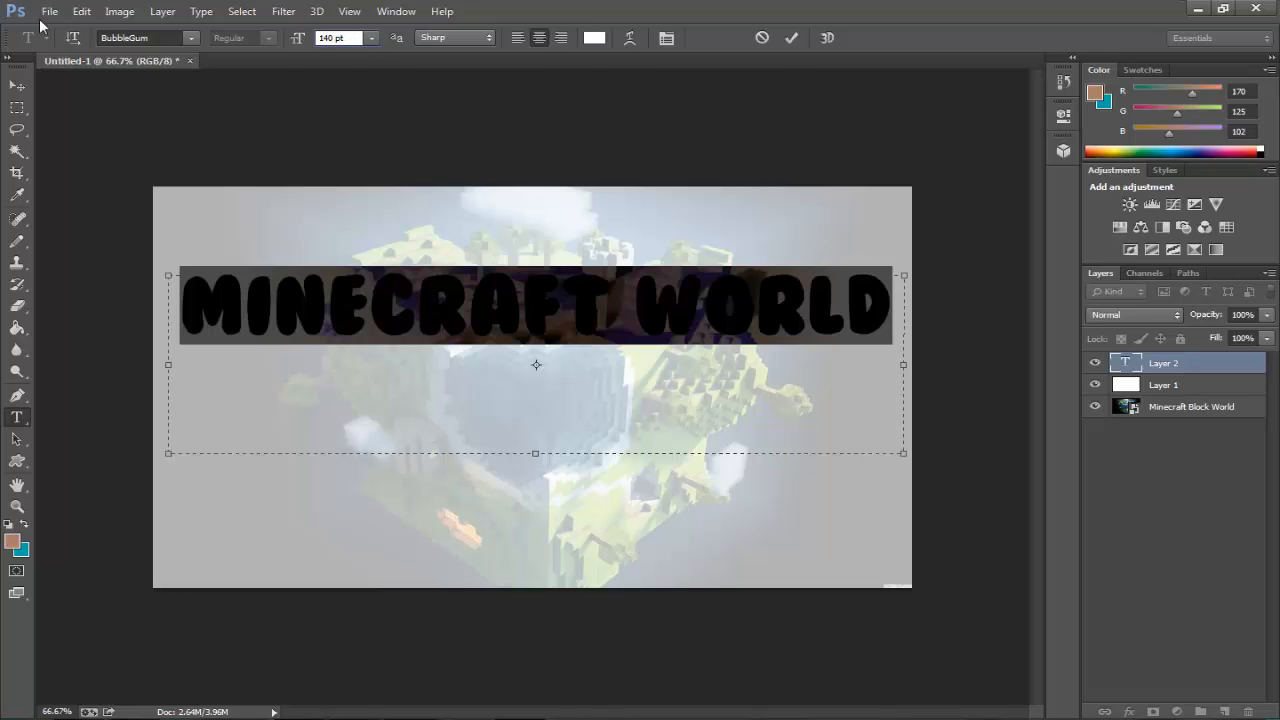
key(BackSpace)
text(5)
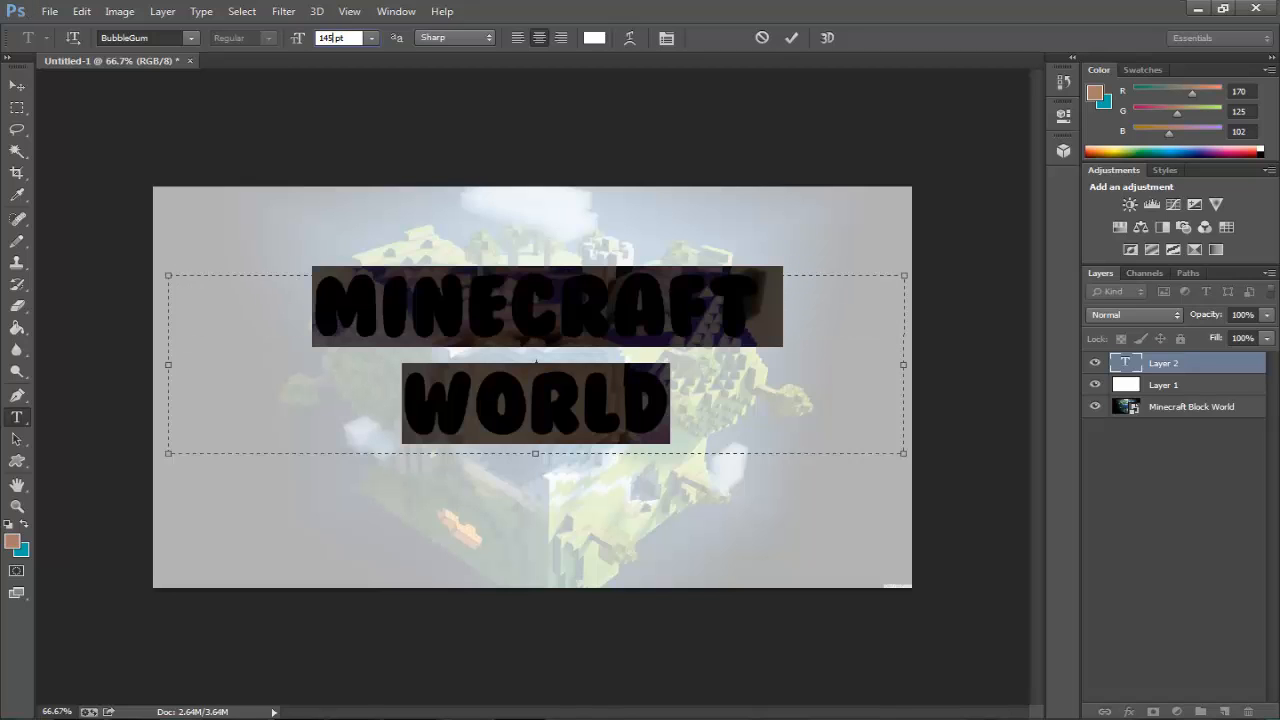
key(BackSpace)
text(4)
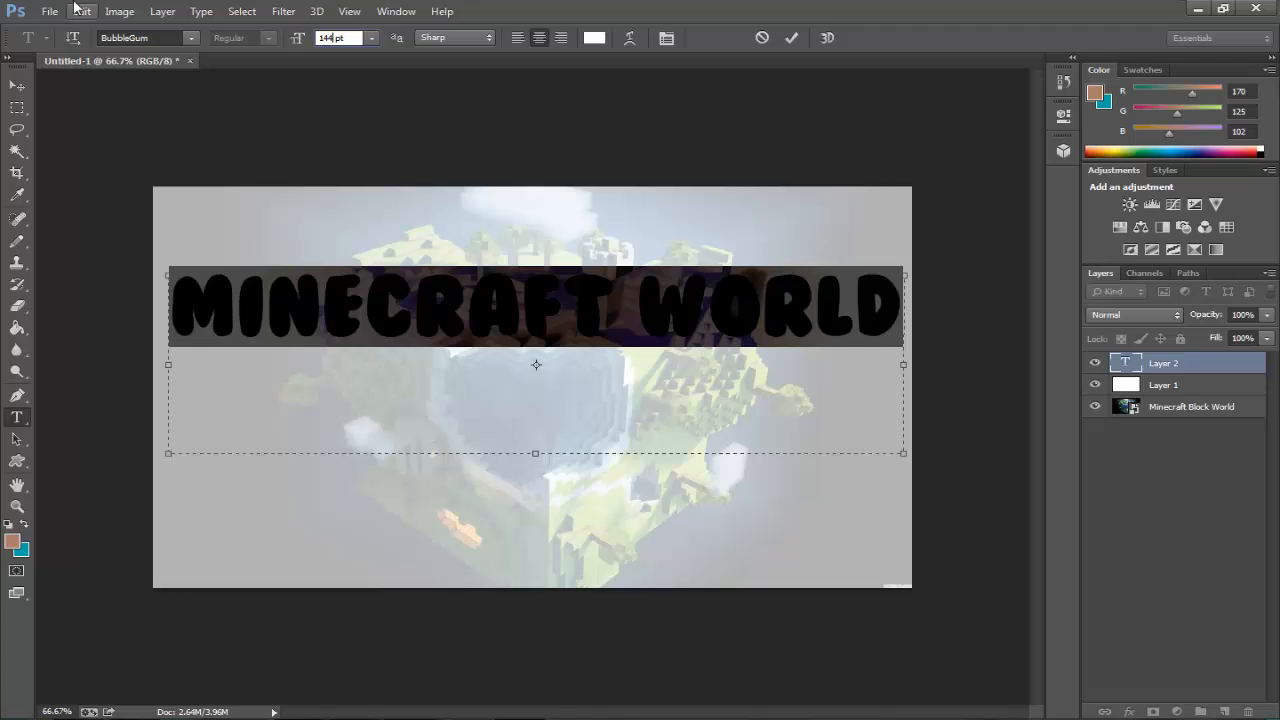
click(792, 39)
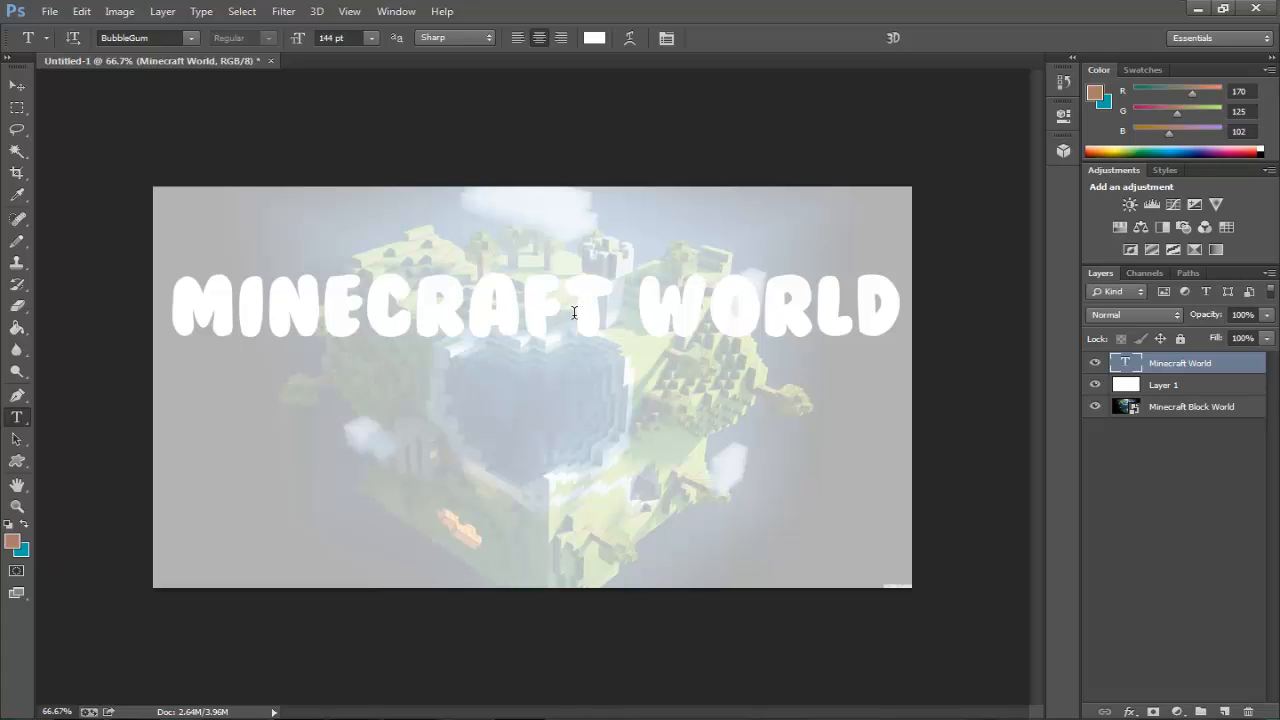
- Change the colour of the whole MINECRAFT WORLD text to black (000000) and commit the edit
click(880, 302)
drag(899, 315, 168, 332)
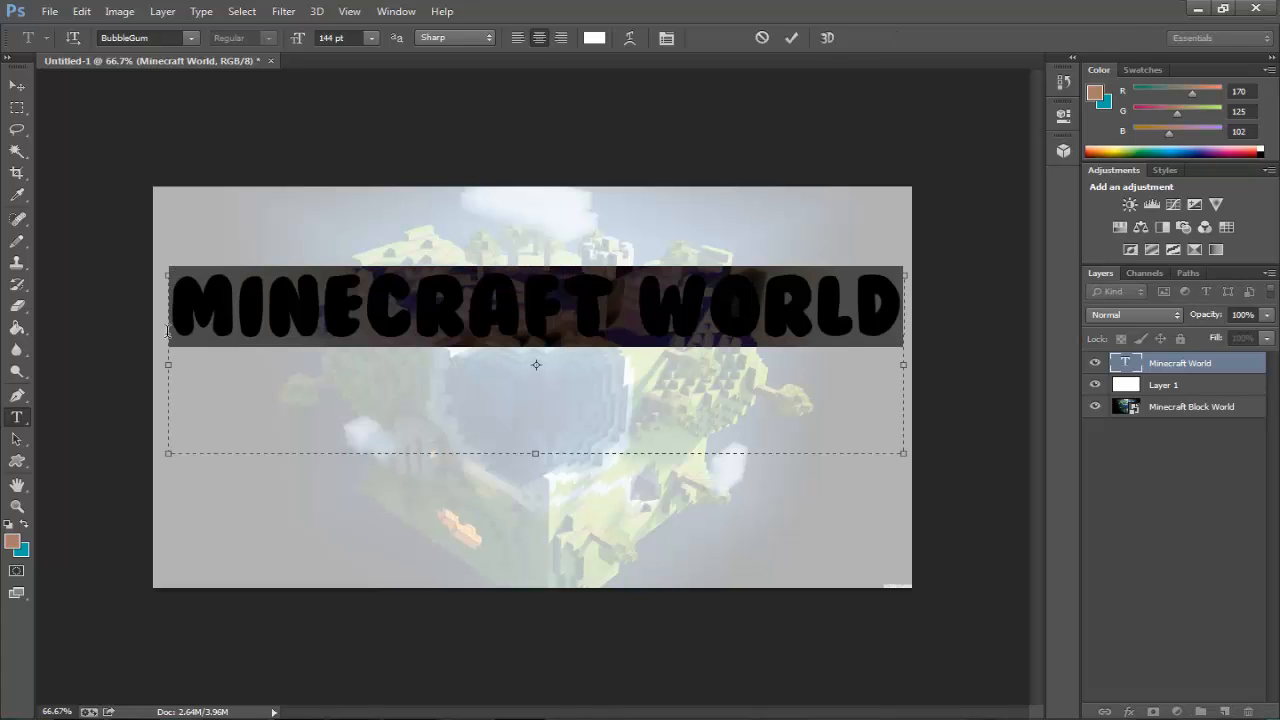
click(605, 45)
click(364, 676)
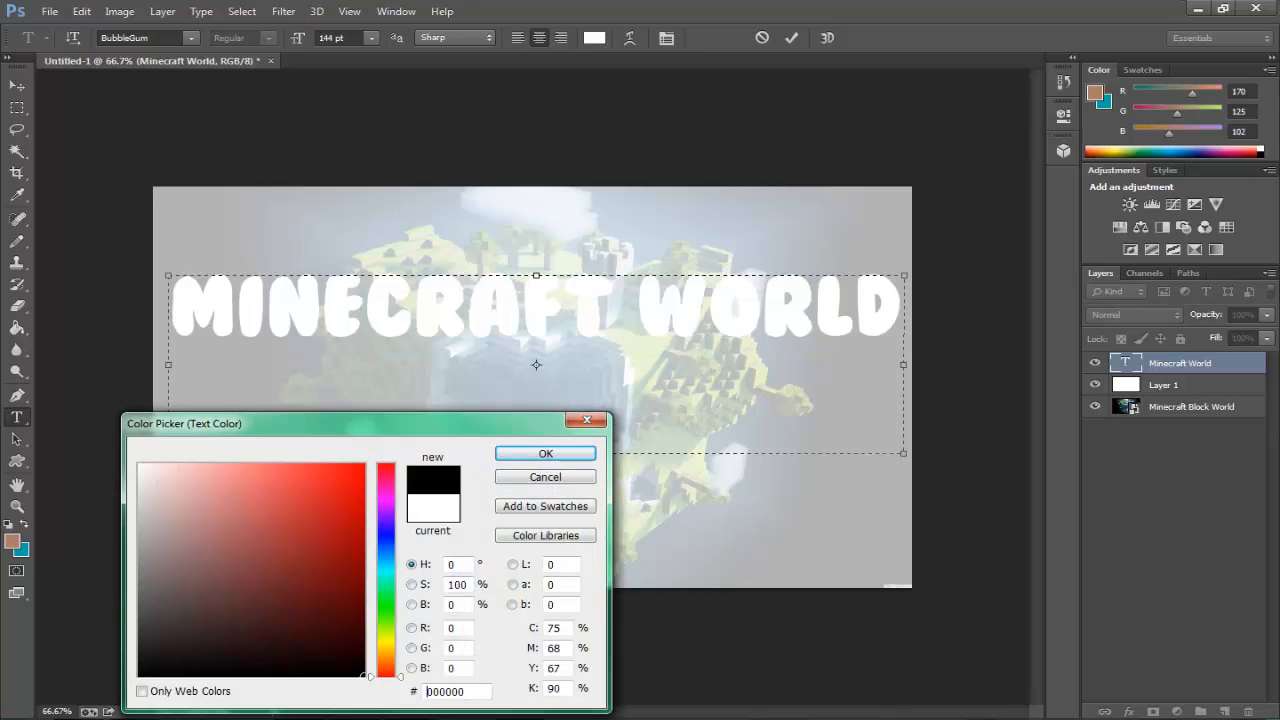
click(545, 453)
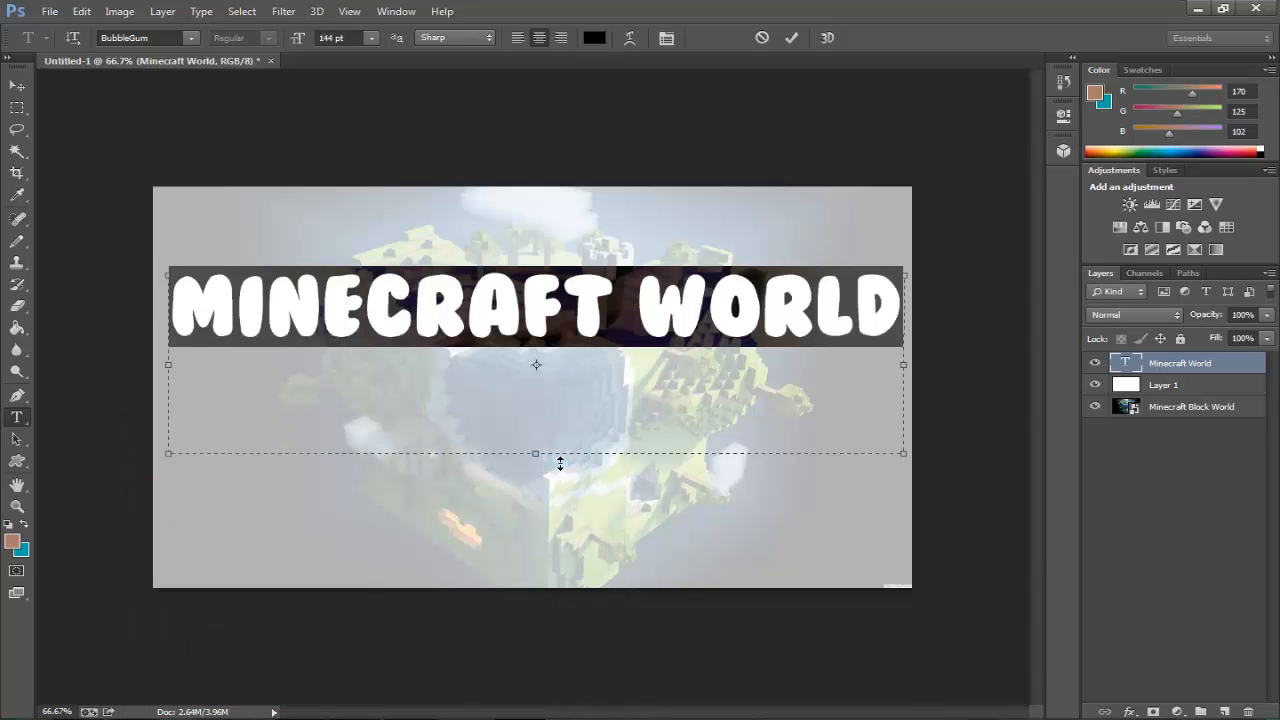
click(792, 38)
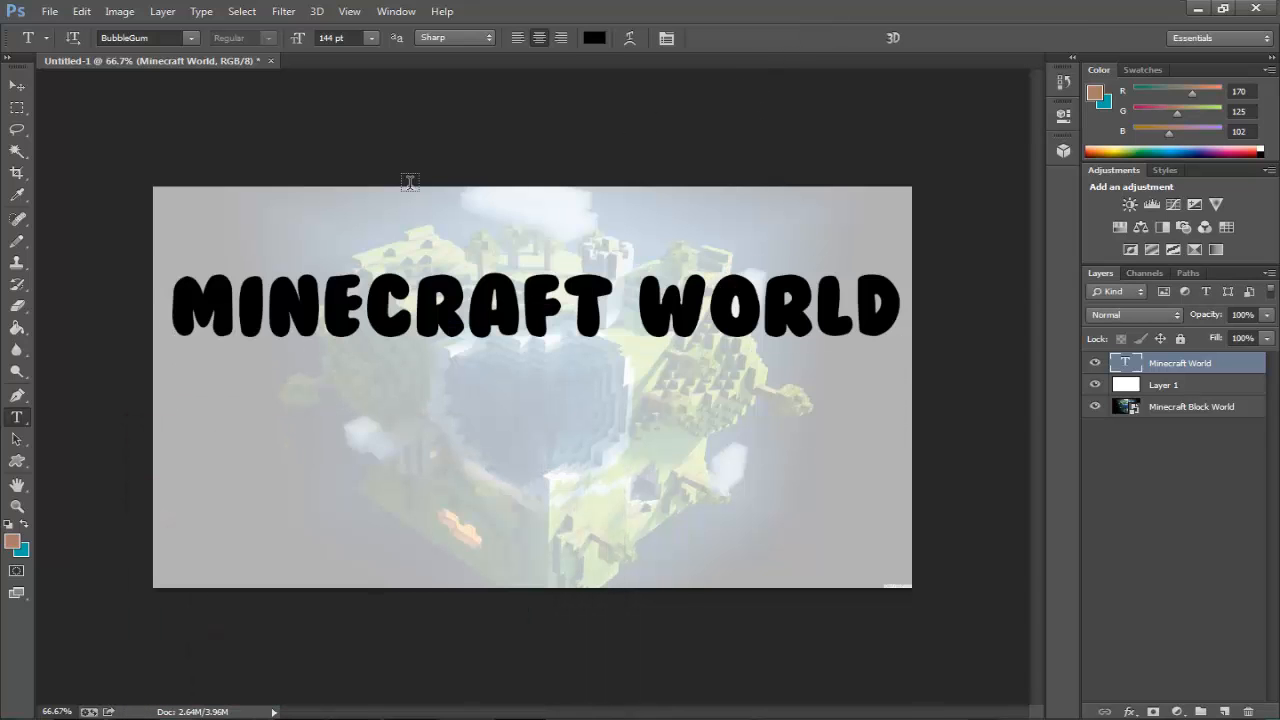
- Move the MINECRAFT WORLD title down to the middle of the canvas and nudge it until it sits centred
click(22, 87)
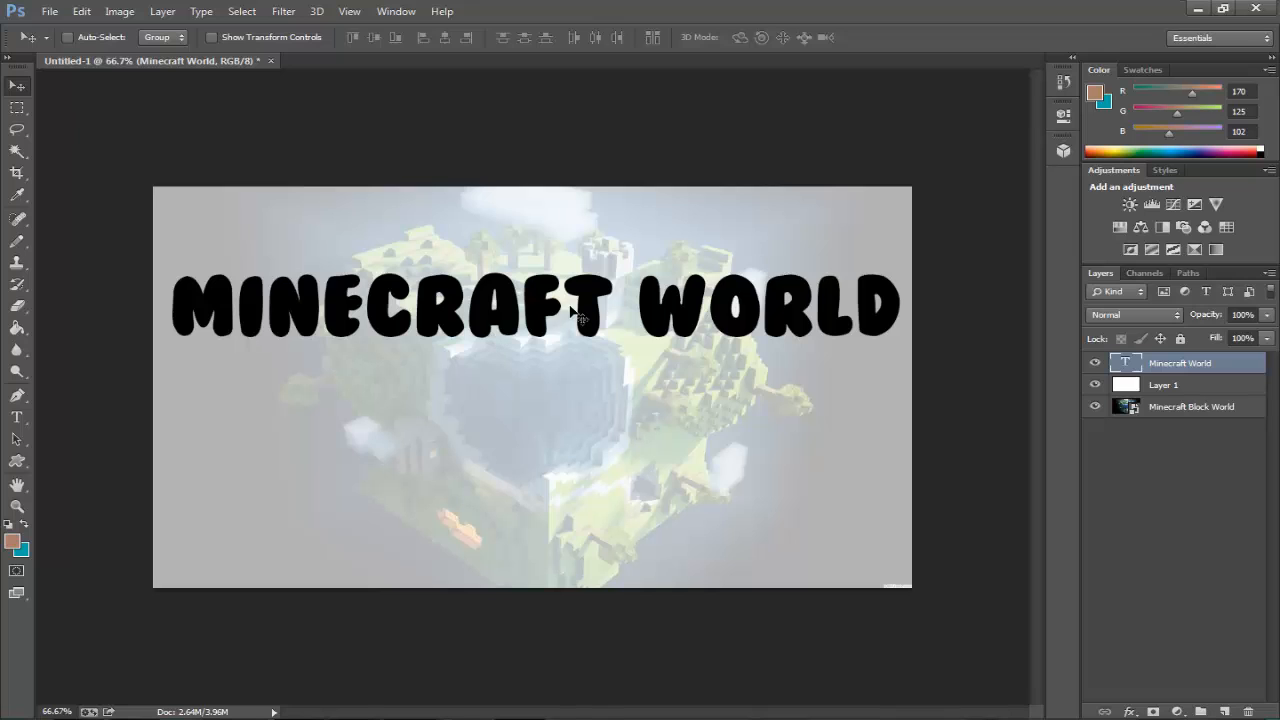
drag(546, 310, 547, 380)
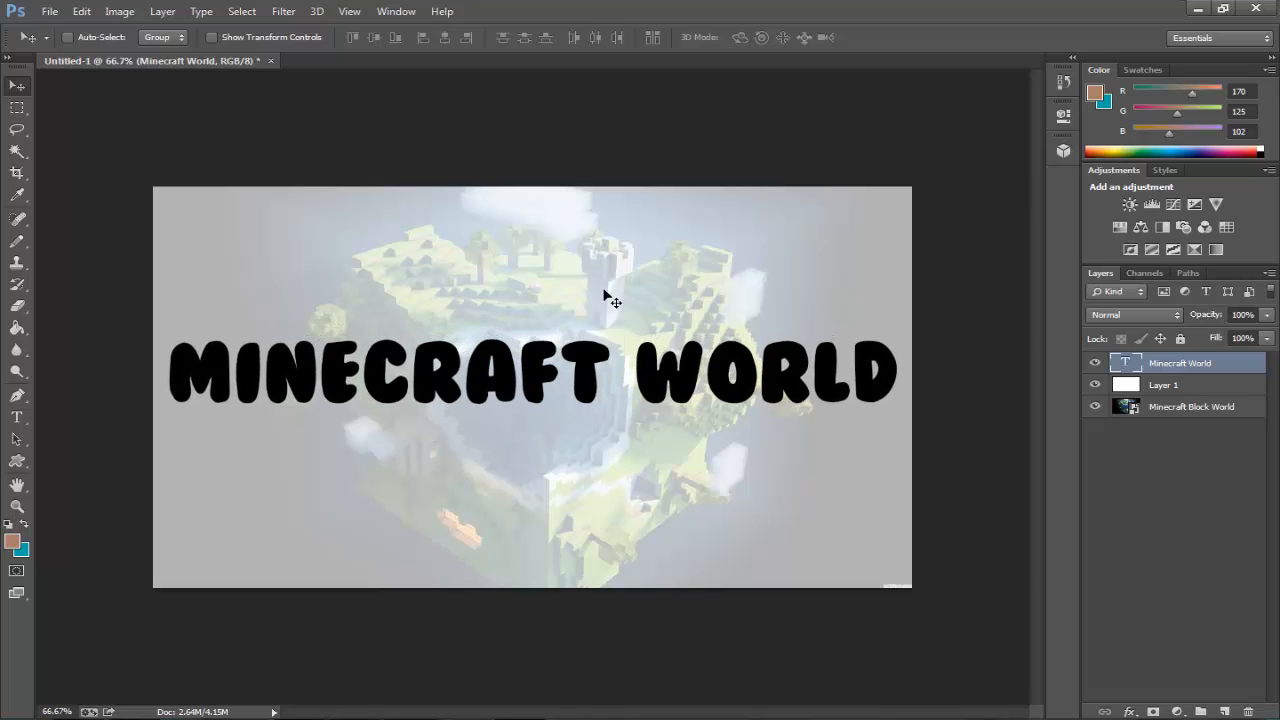
key(Down)
key(Down)
key(Down)
key(Down)
key(Down)
key(Down)
key(Down)
key(Down)
key(Down)
key(Down)
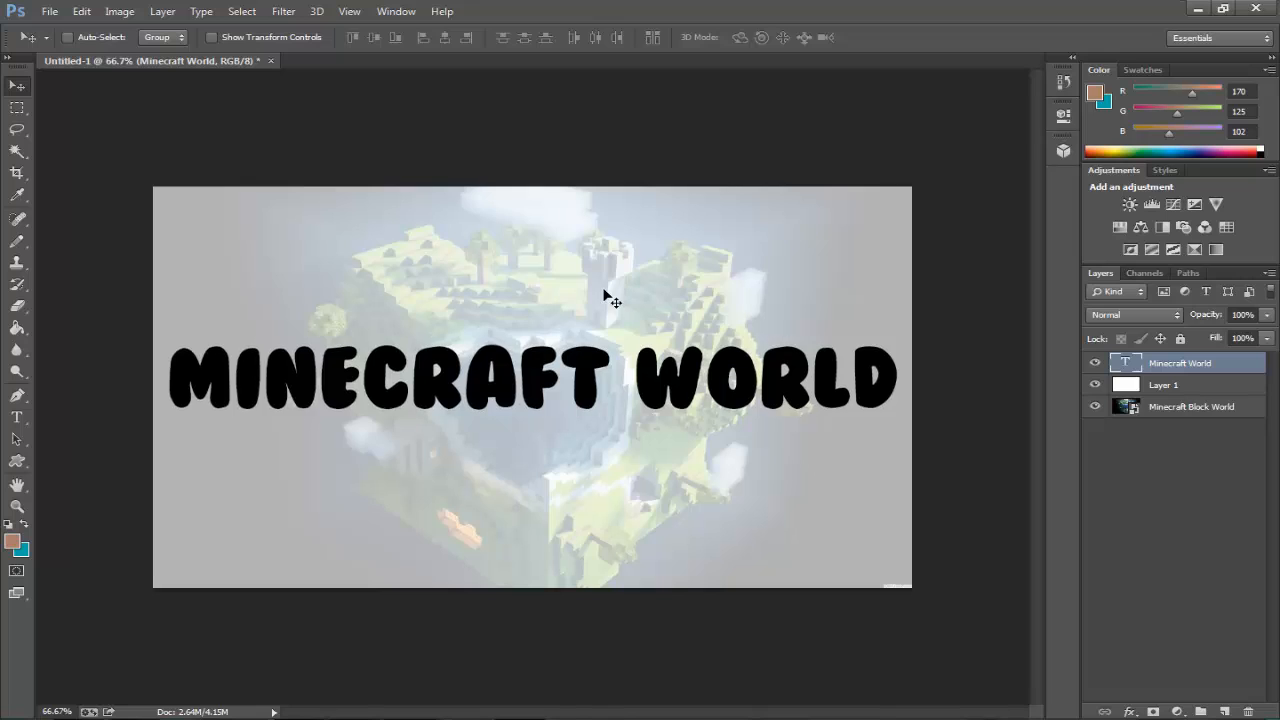
key(Up)
key(Up)
key(Up)
key(Up)
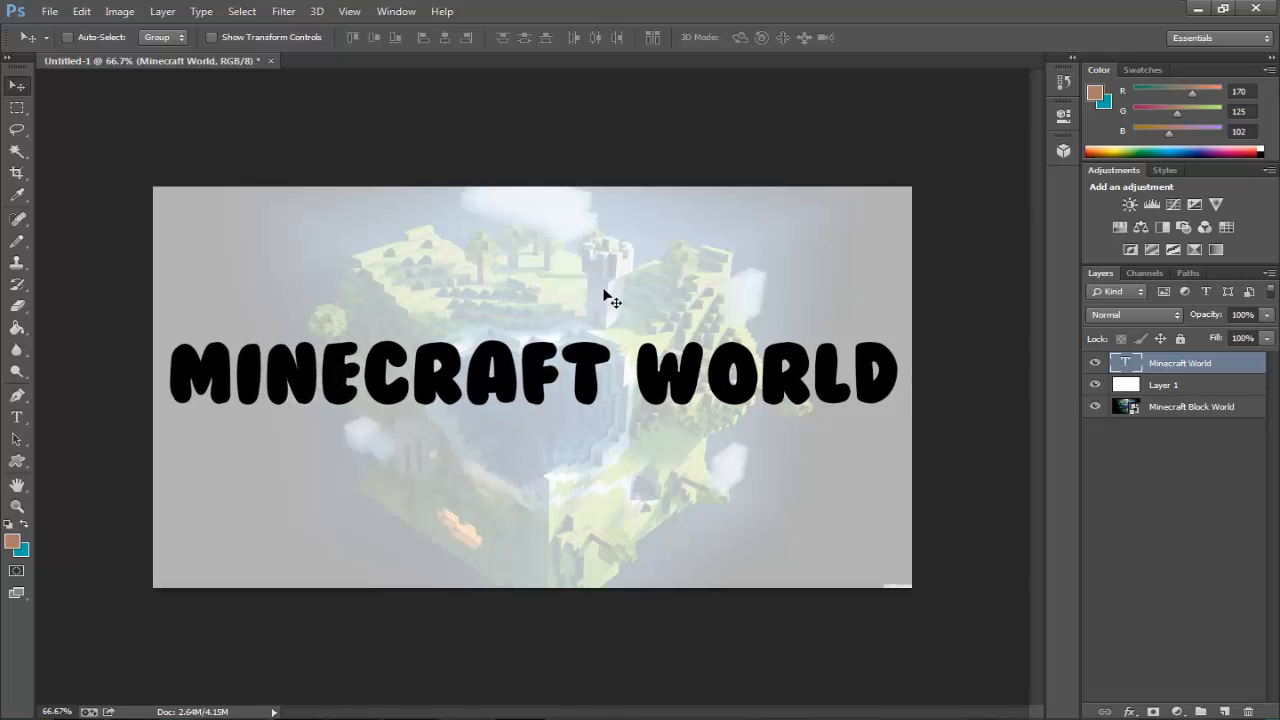
key(Left)
key(Left)
key(Left)
key(Left)
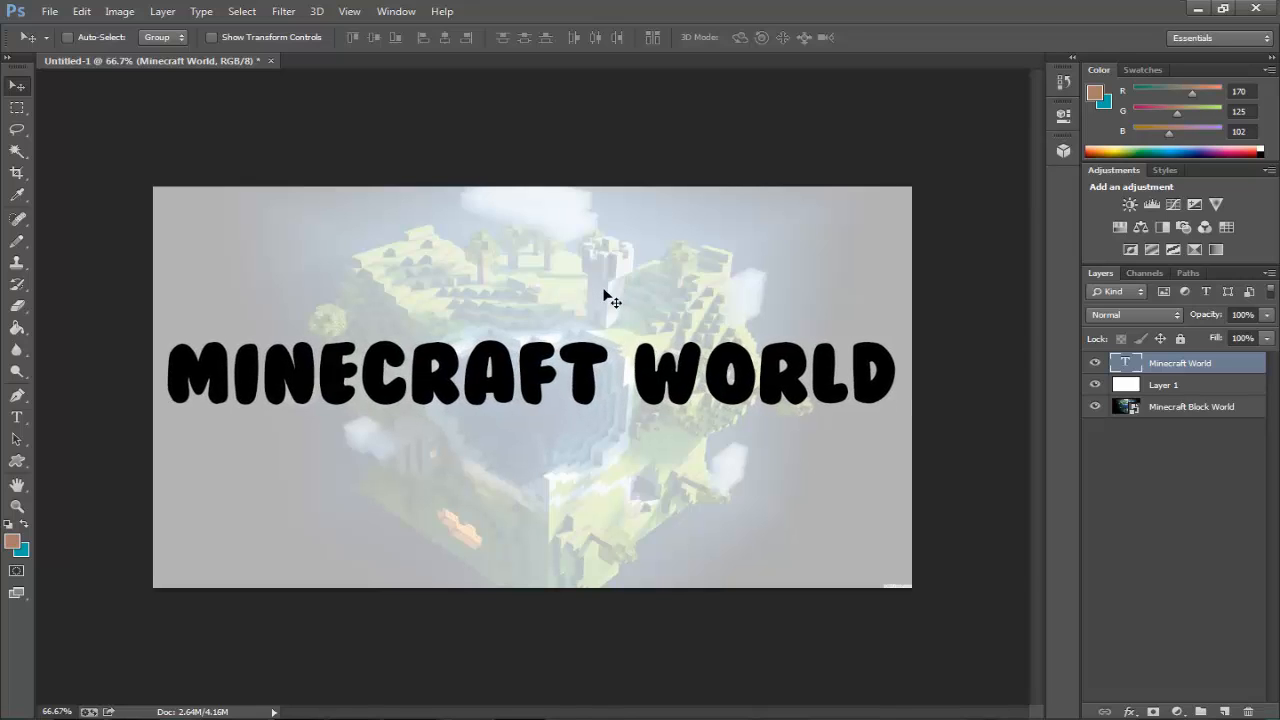
key(Down)
key(Down)
key(Down)
key(Right)
key(Right)
key(Right)
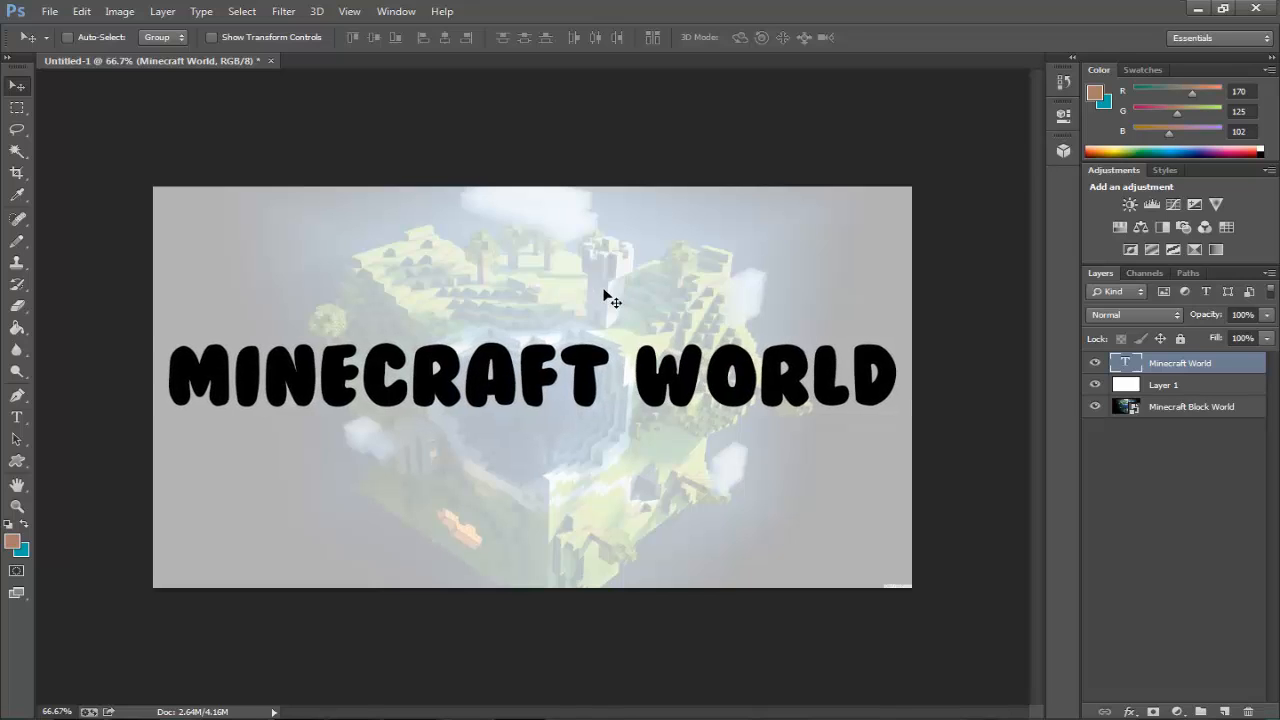
key(Left)
key(Left)
key(Down)
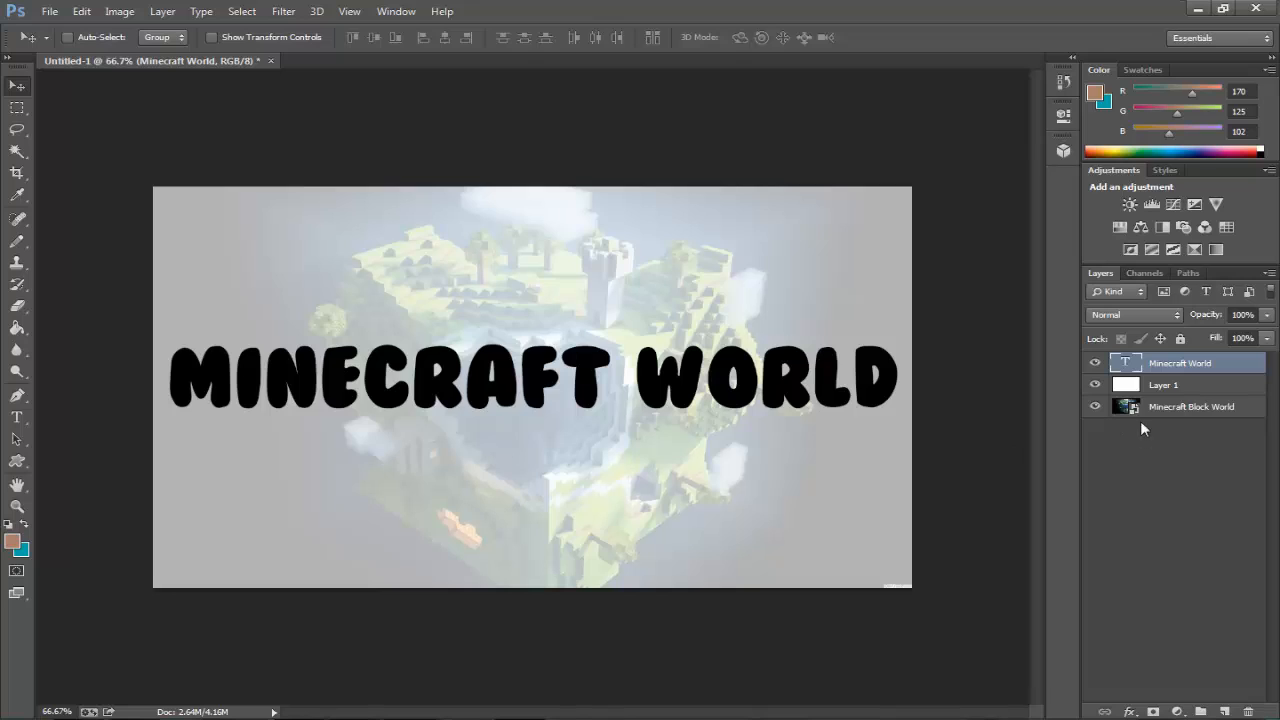
click(1167, 441)
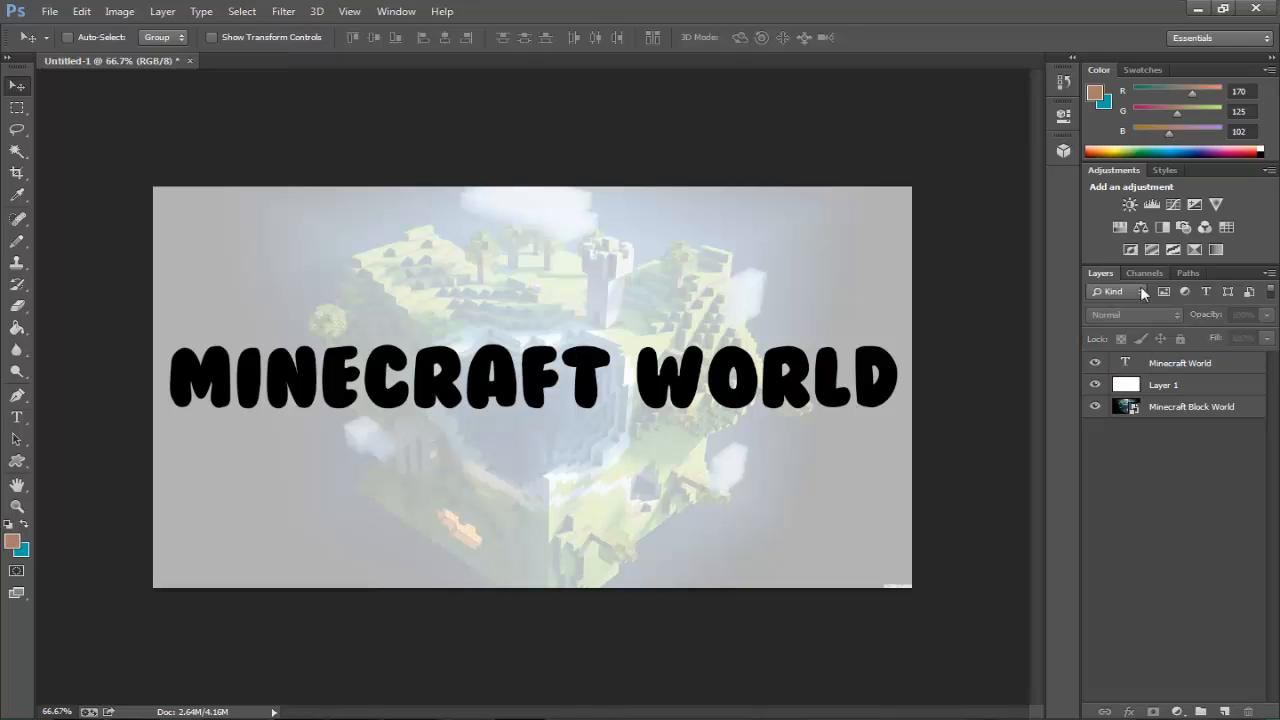
click(1195, 366)
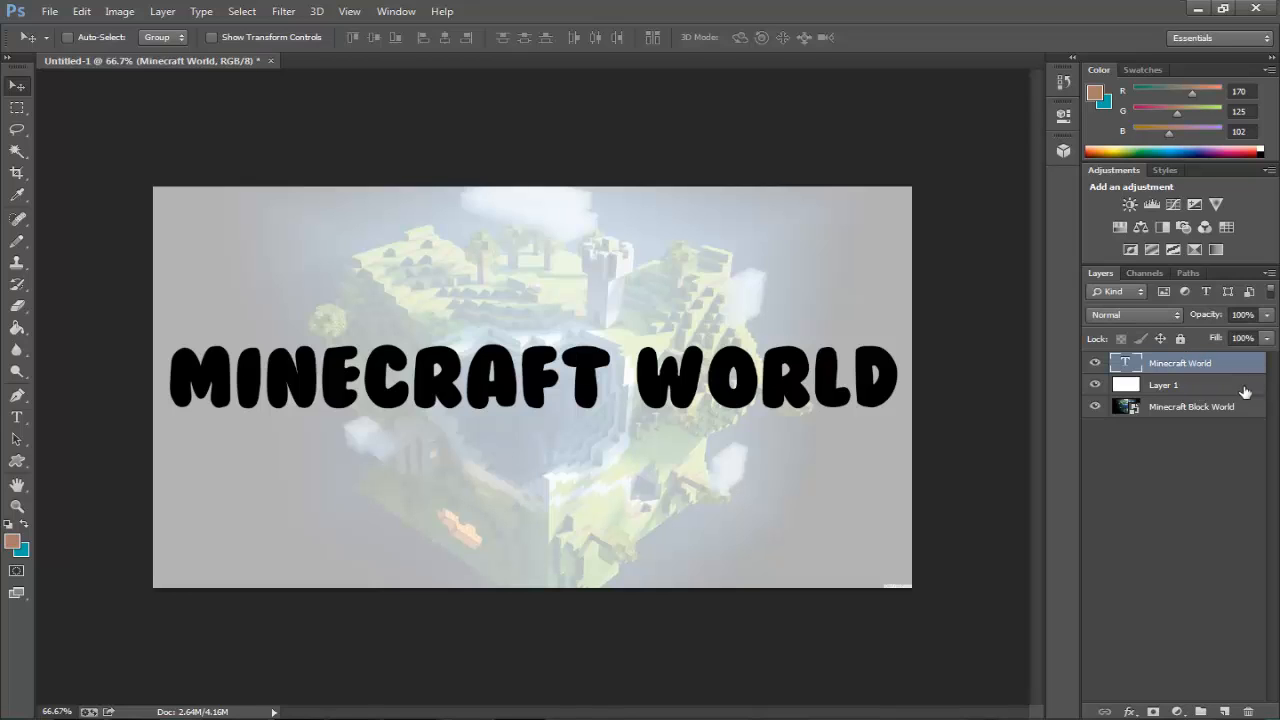
ctrl+click(1175, 395)
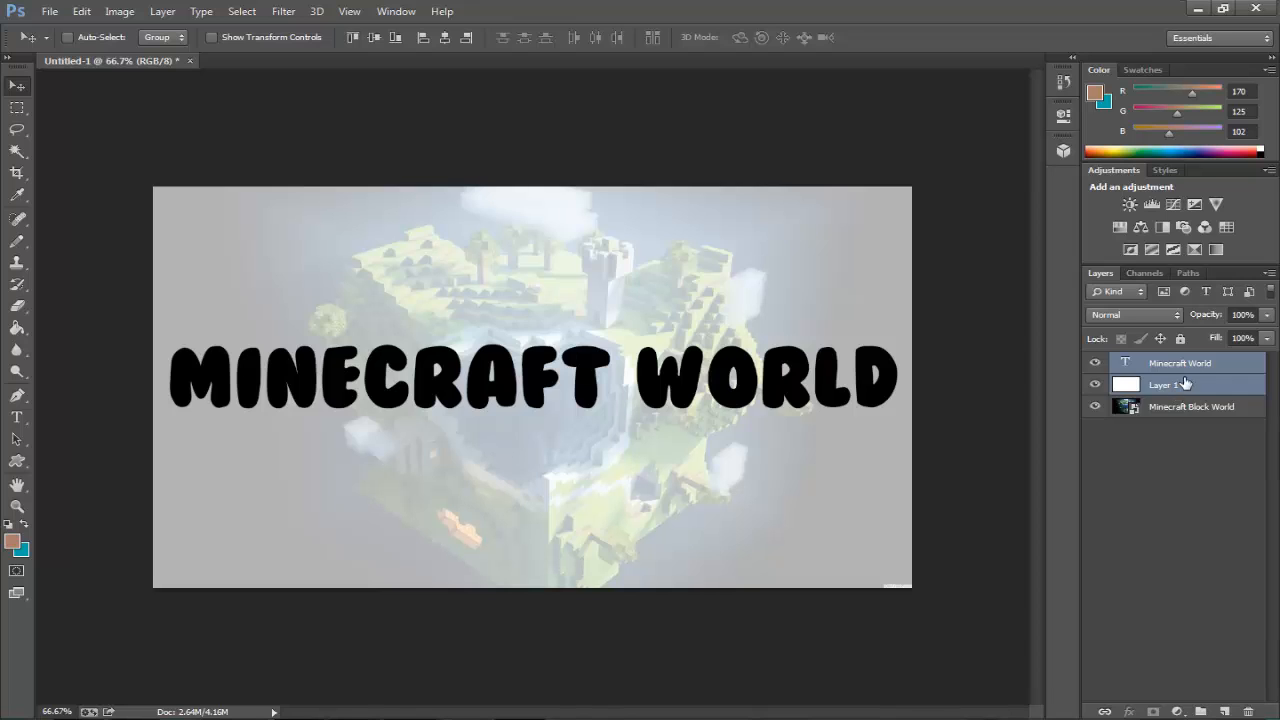
right_click(1170, 368)
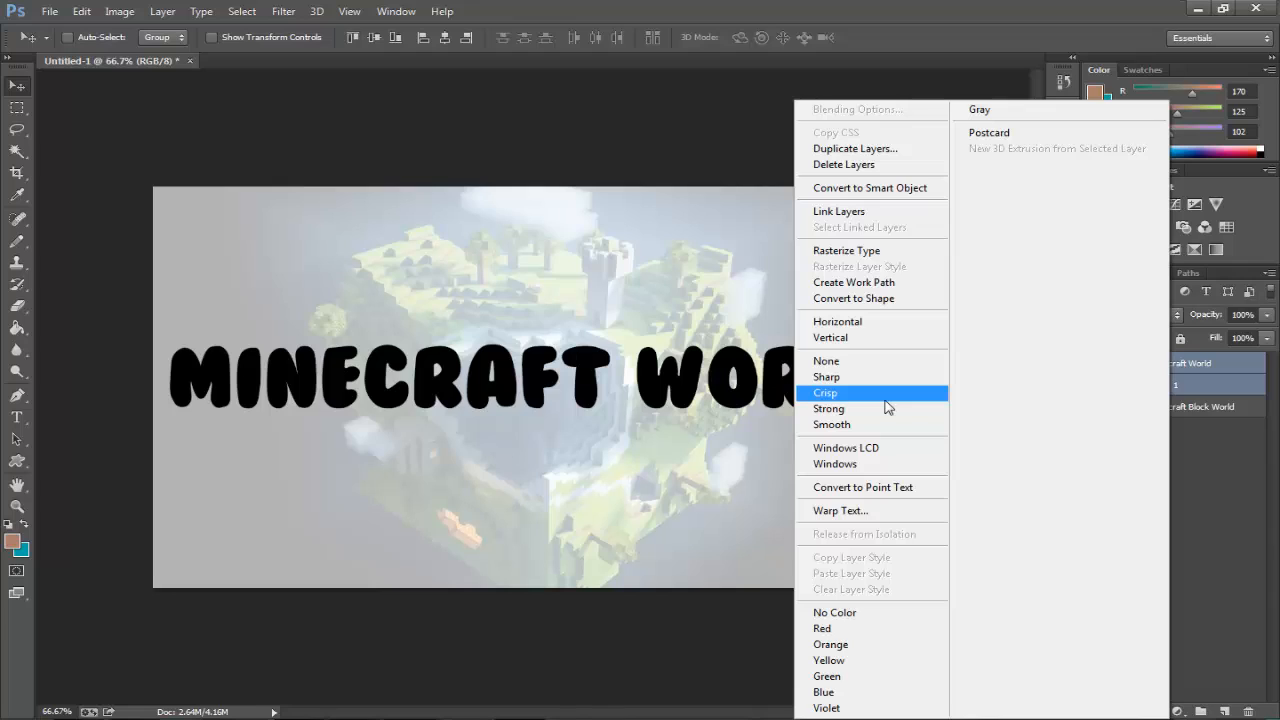
click(1229, 507)
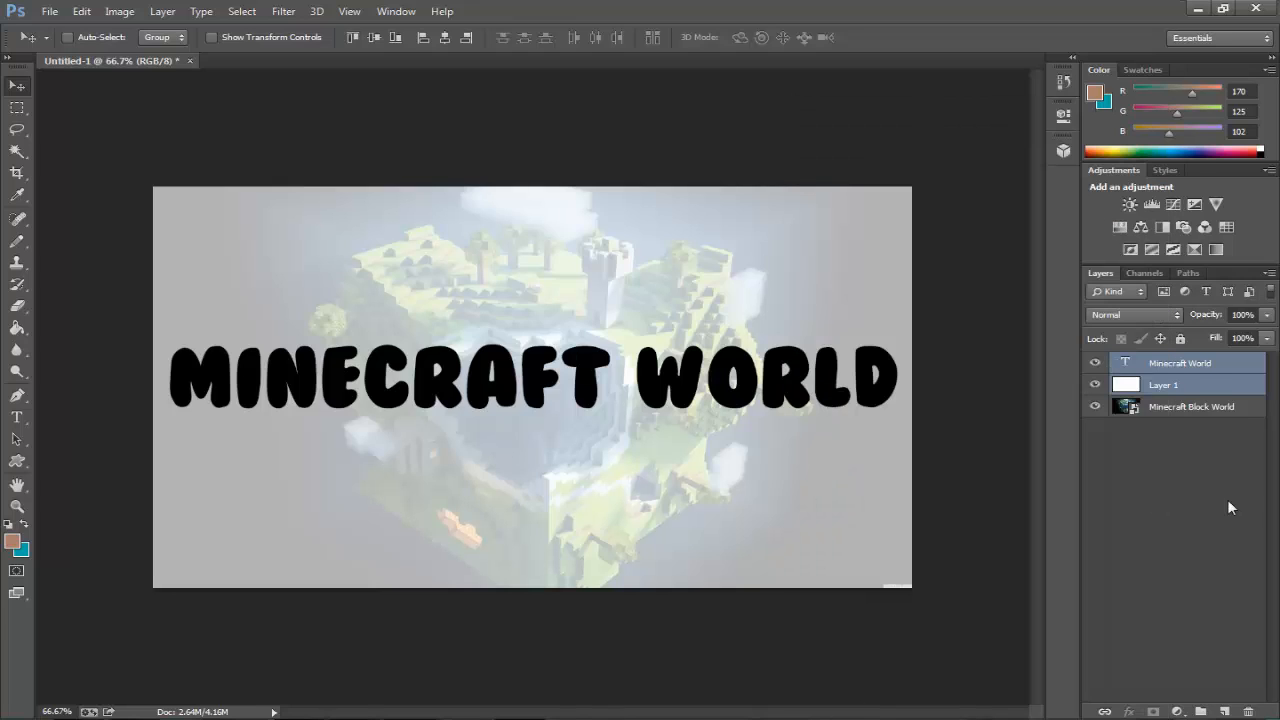
click(1169, 564)
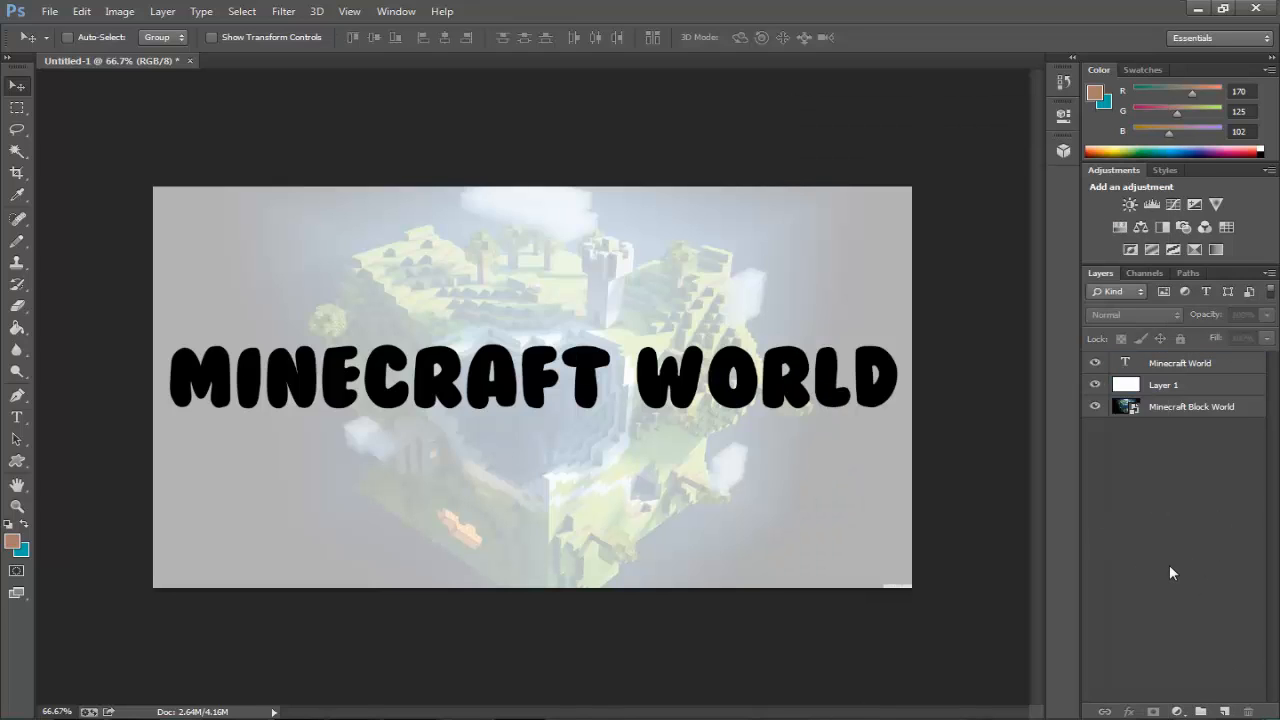
- Create a layer group, put the Minecraft World text layer and Layer 1 into it, and collapse the group
click(1200, 711)
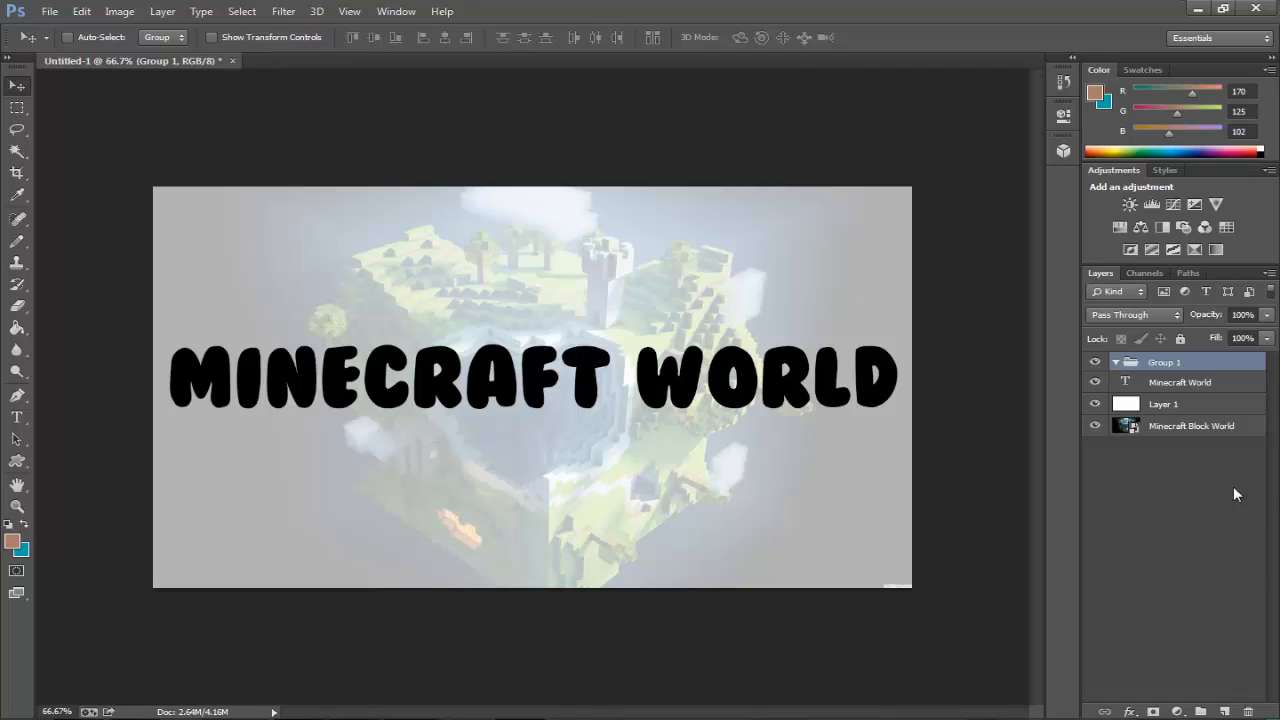
drag(1163, 391, 1166, 364)
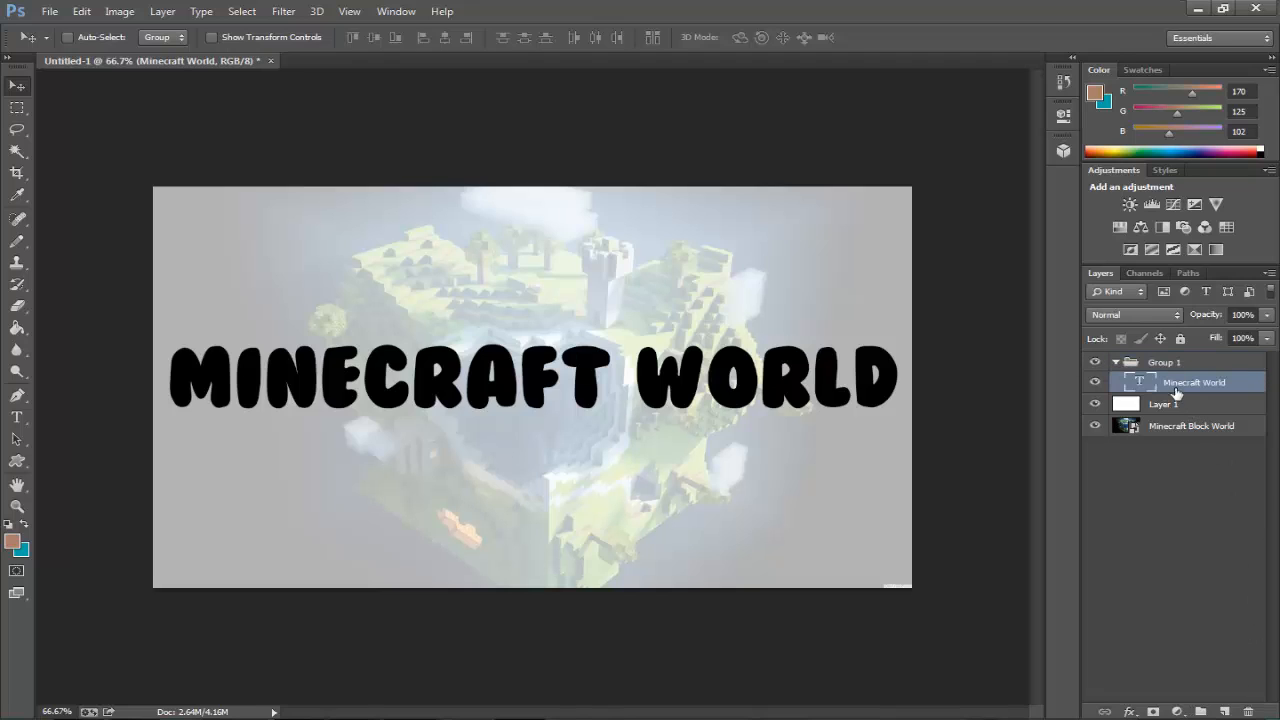
drag(1185, 413, 1184, 372)
click(1117, 362)
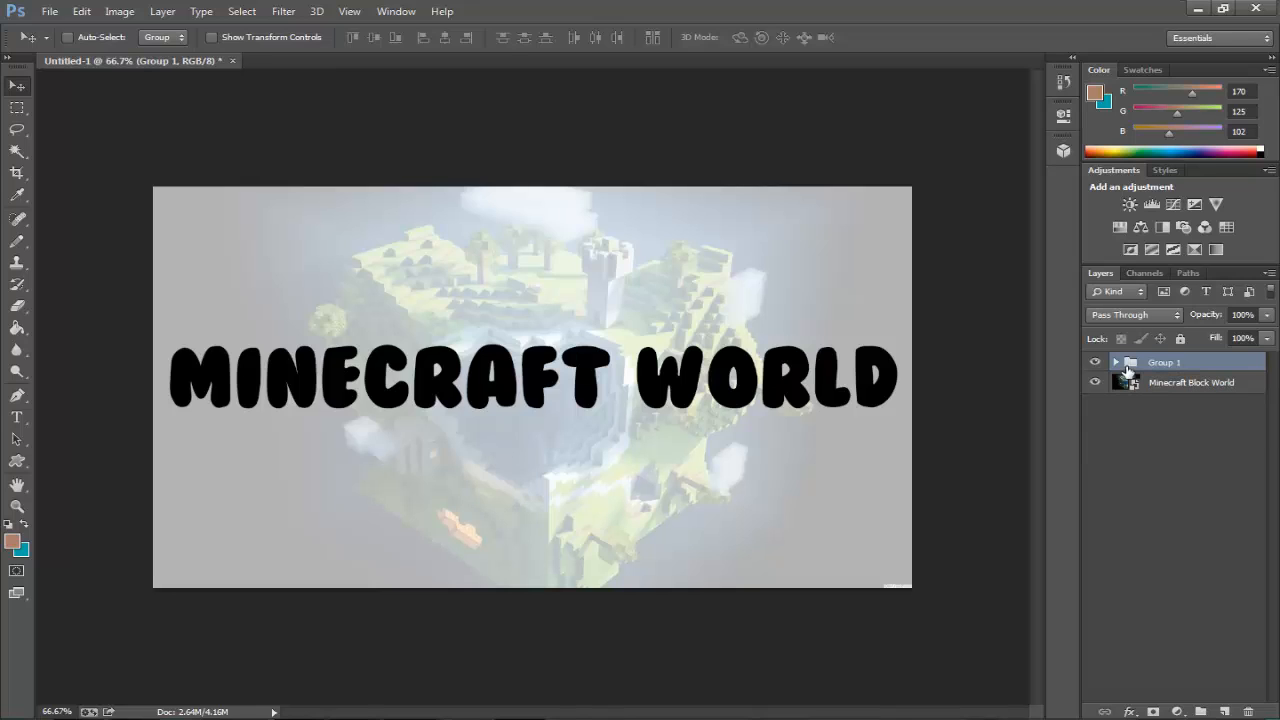
- Set the Minecraft World text layer inside Group 1 to Shallow knockout with 0% fill opacity in its blending options, and apply
click(1116, 362)
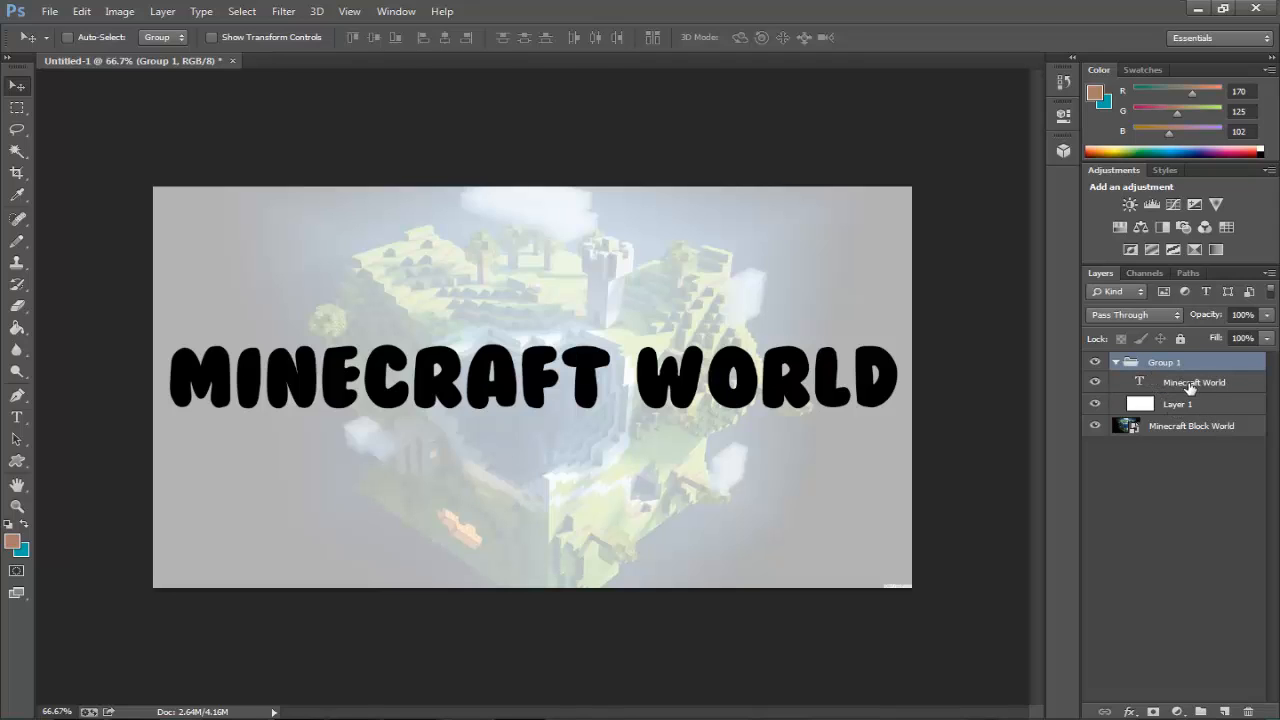
click(1200, 388)
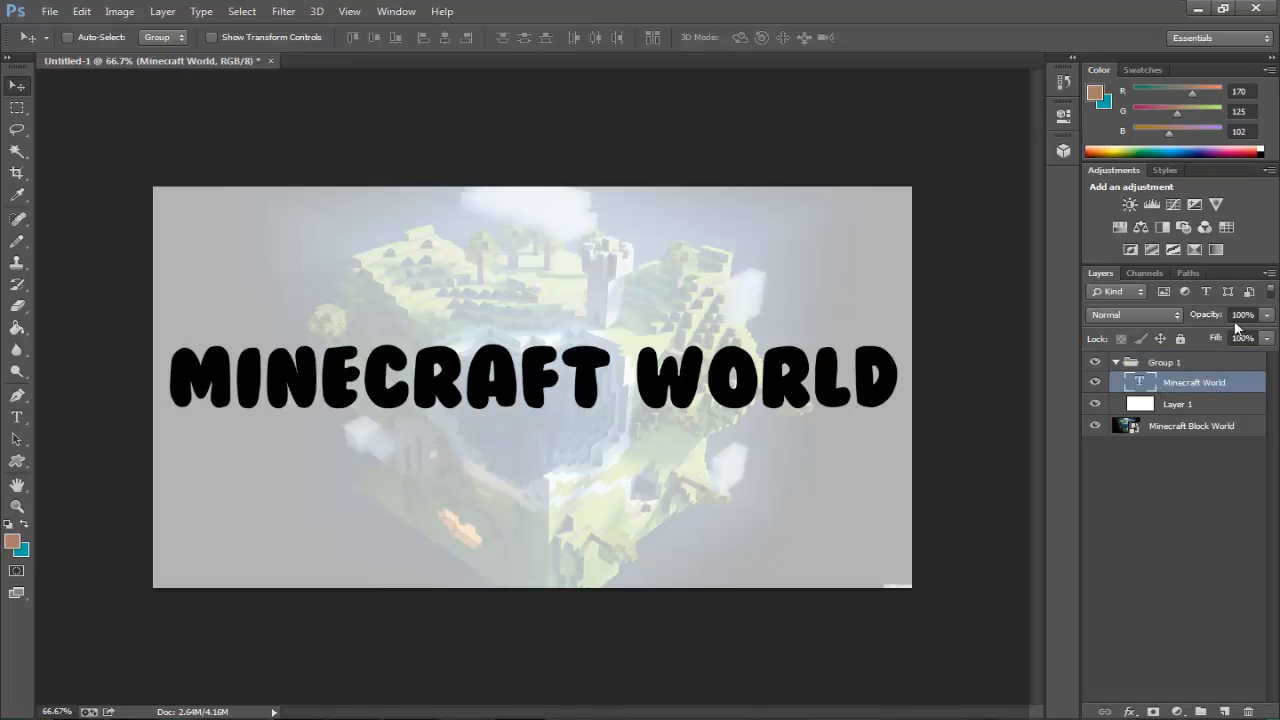
right_click(1170, 385)
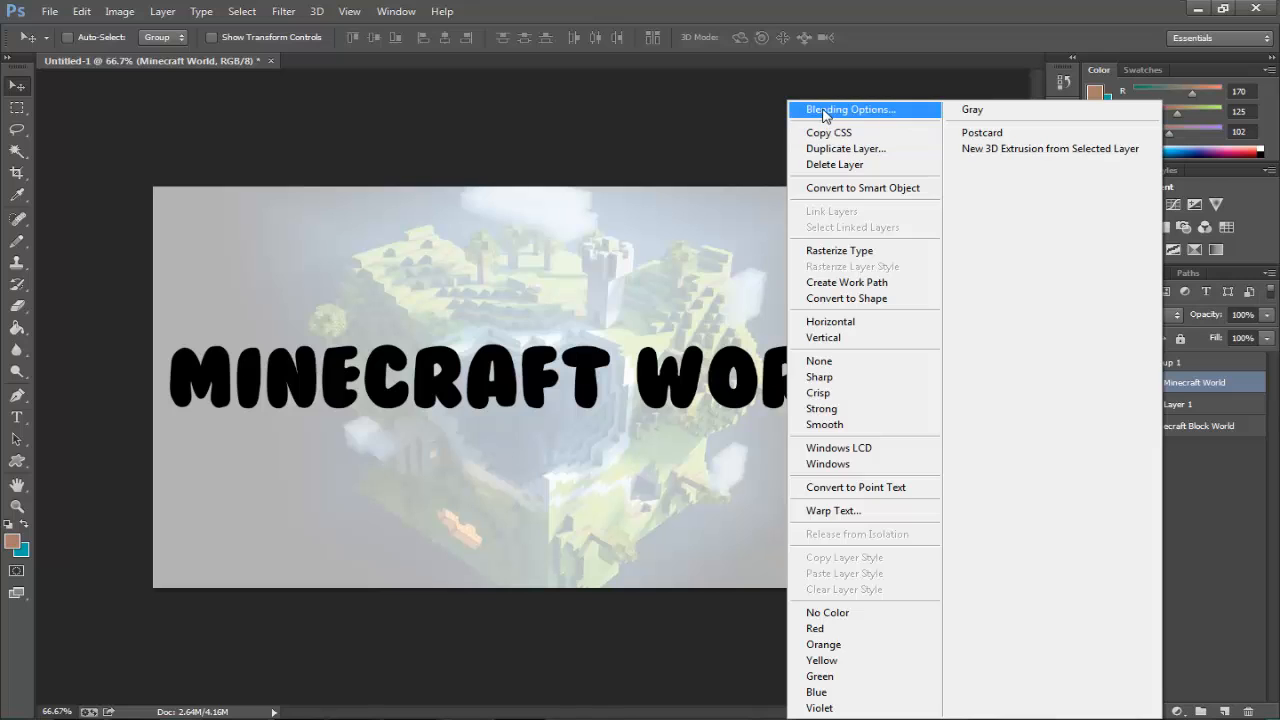
click(823, 111)
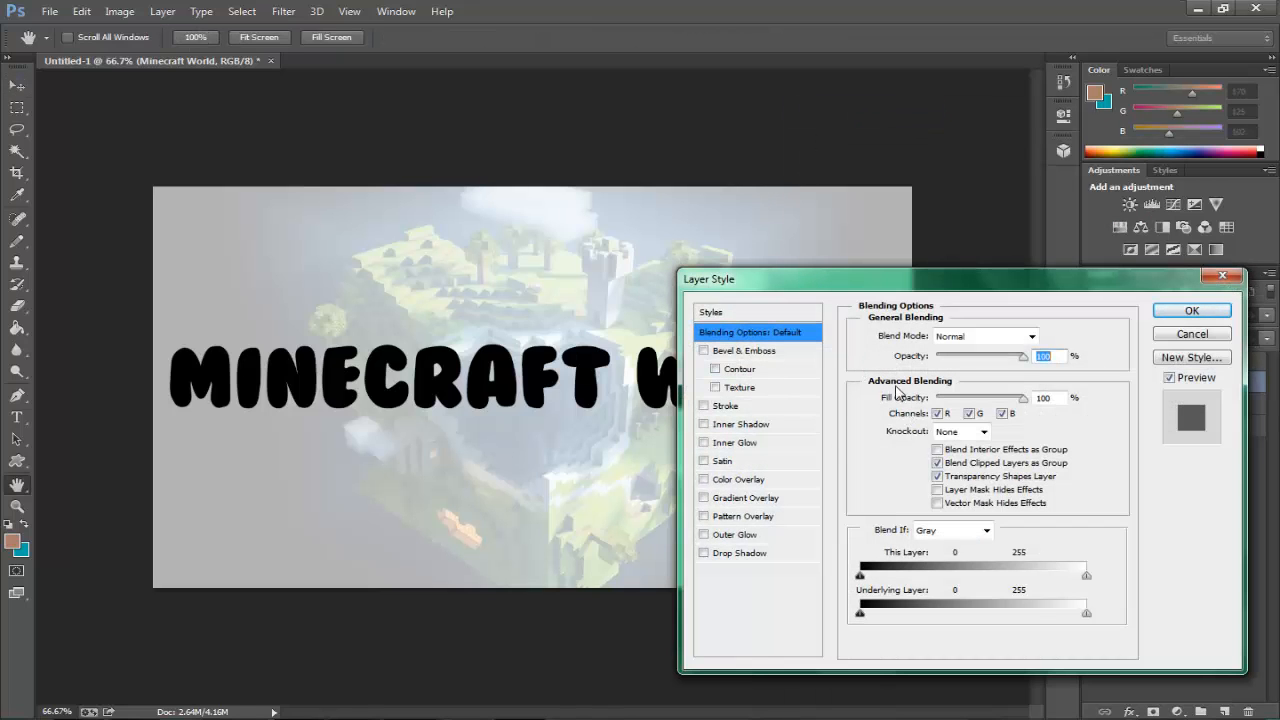
click(983, 433)
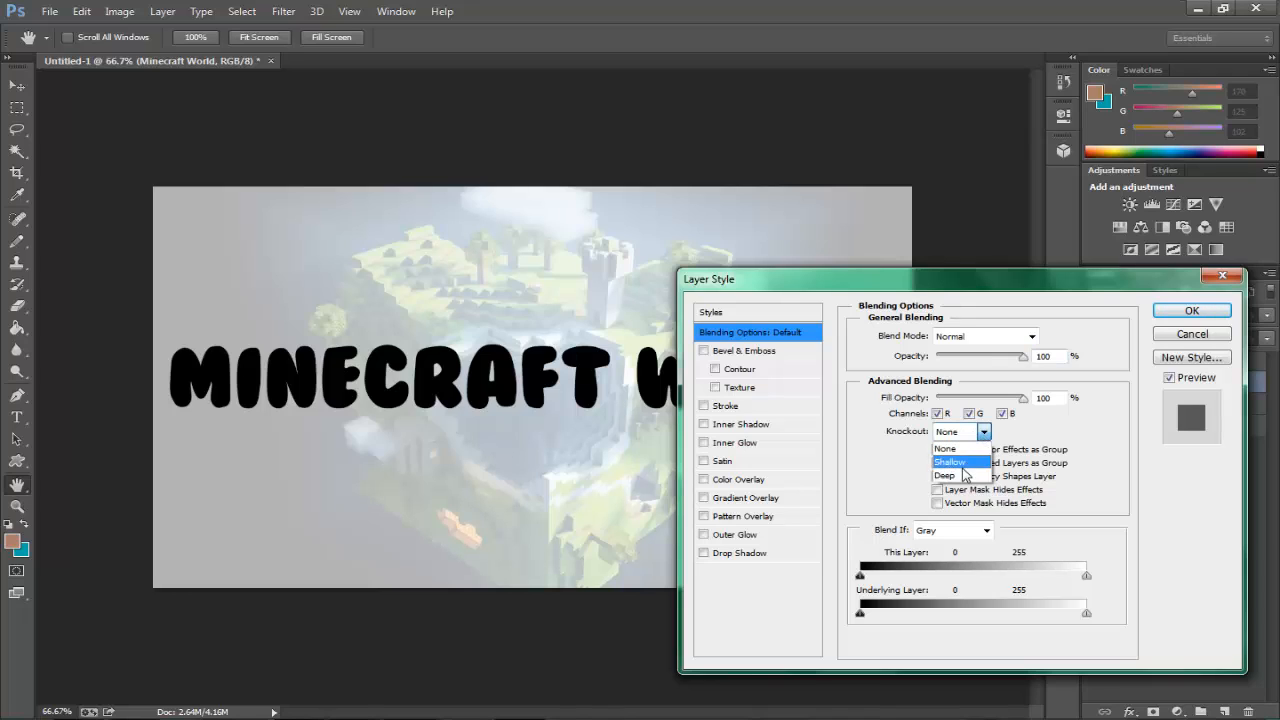
click(963, 465)
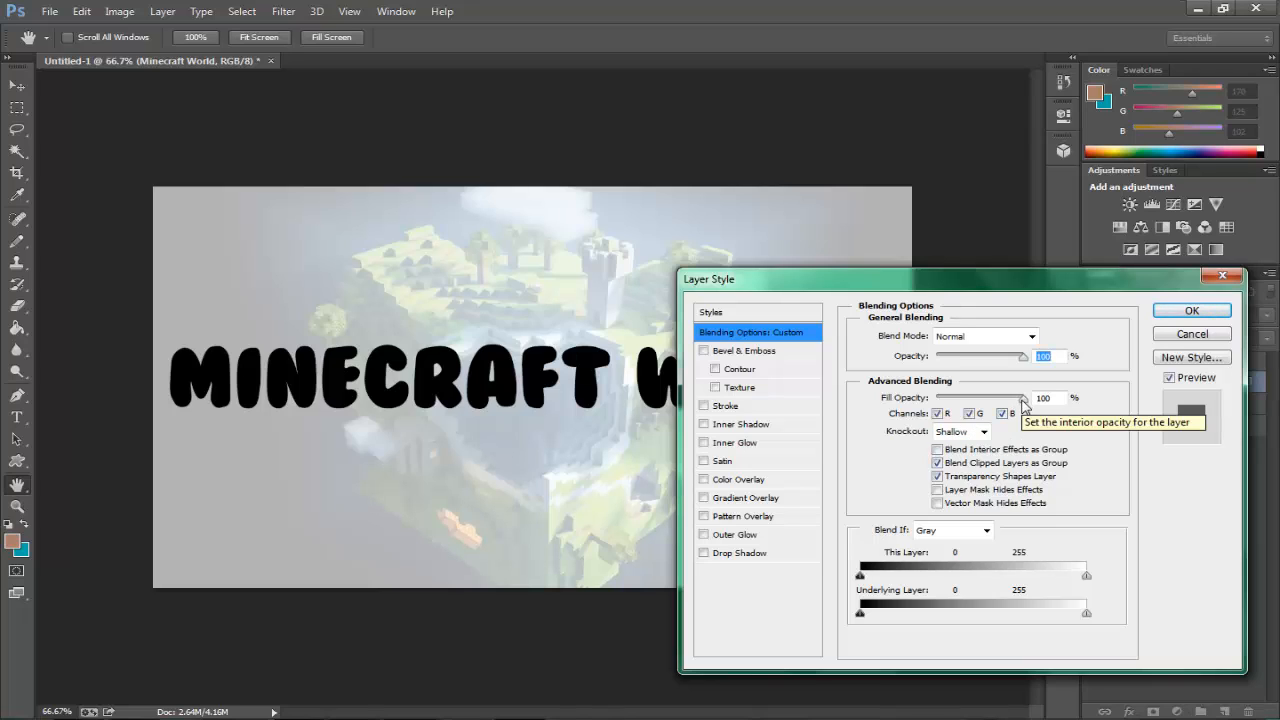
drag(1022, 400, 932, 405)
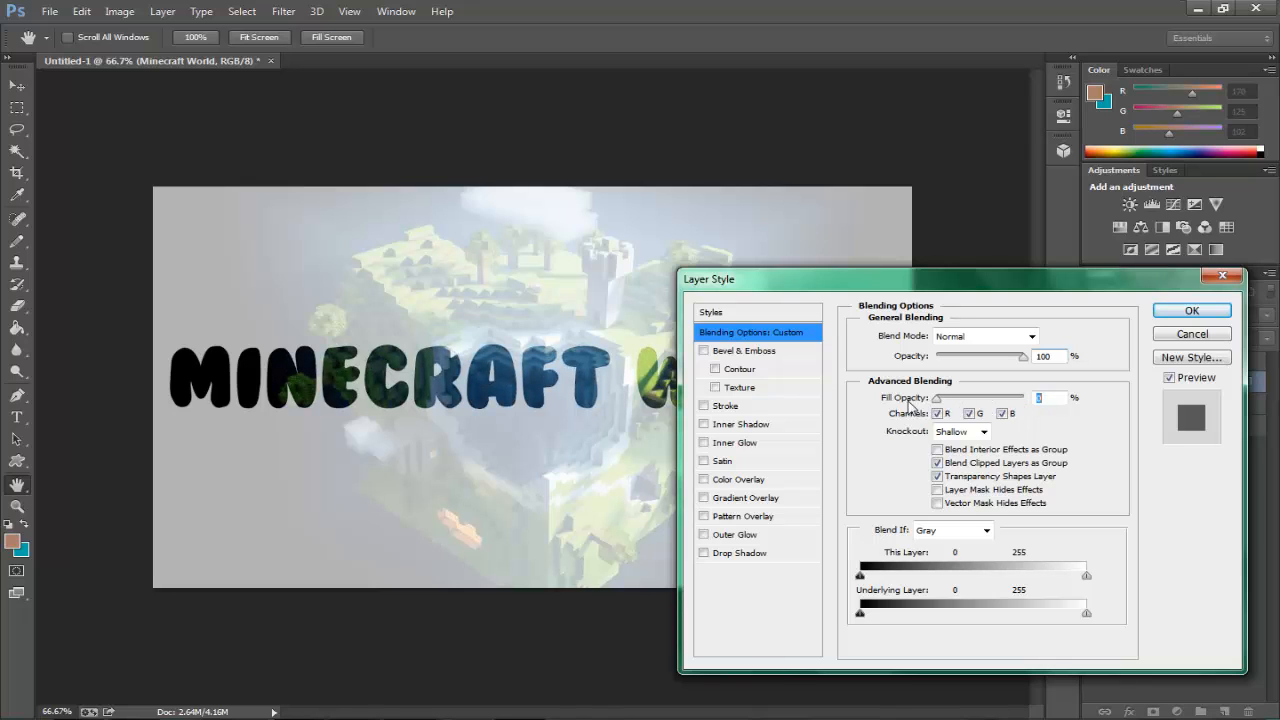
click(1192, 312)
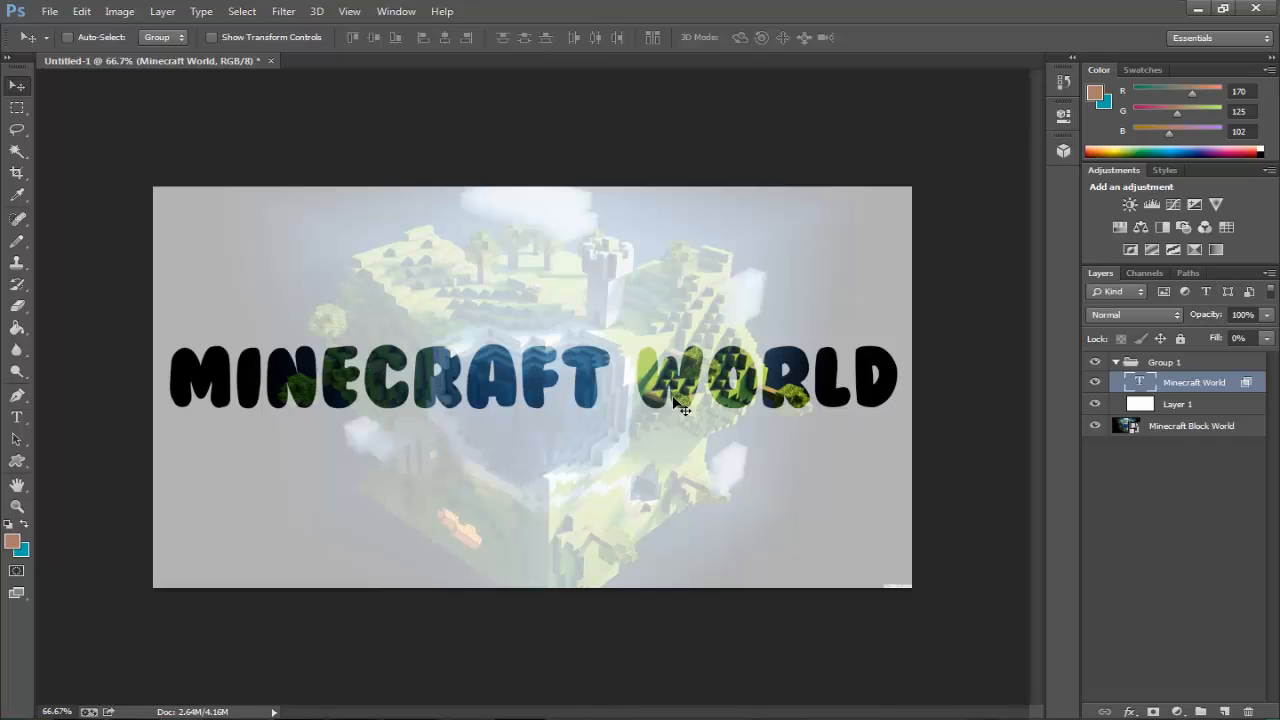
- Transform Layer 1 into a full-width horizontal band about 22.8% of its height around the MINECRAFT WORLD title, and commit the transform
click(1203, 410)
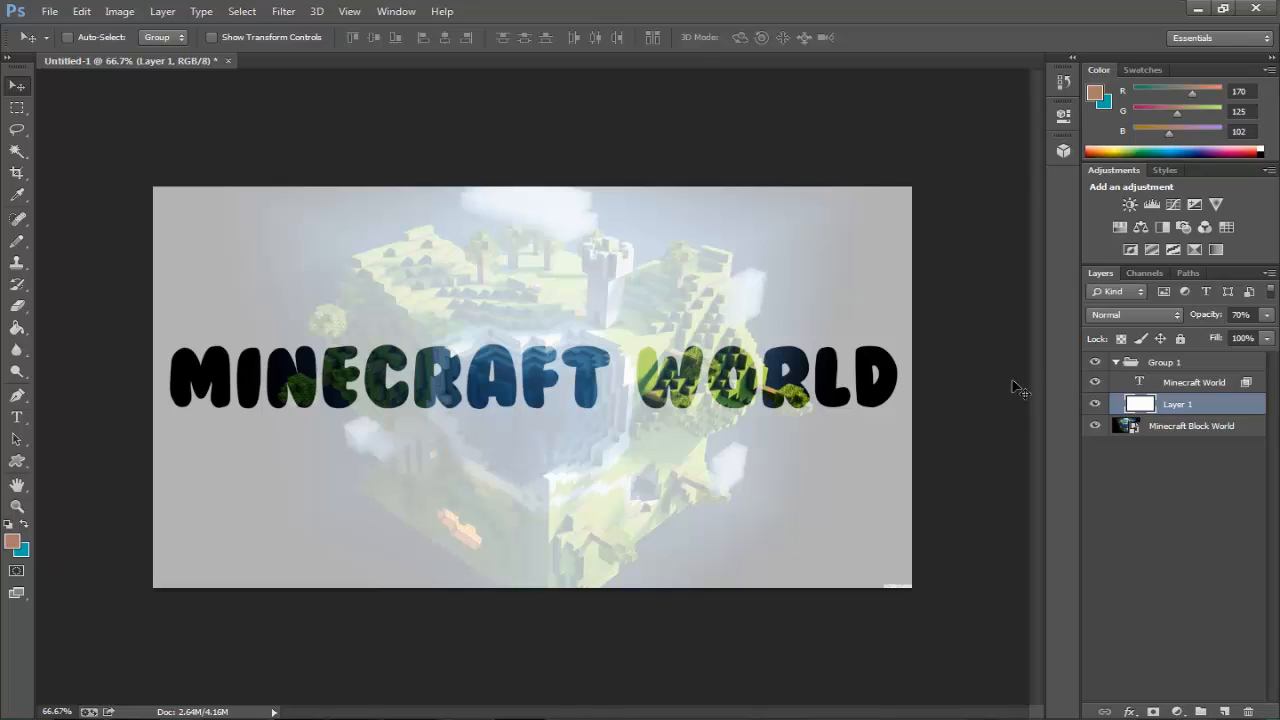
key(ctrl+t)
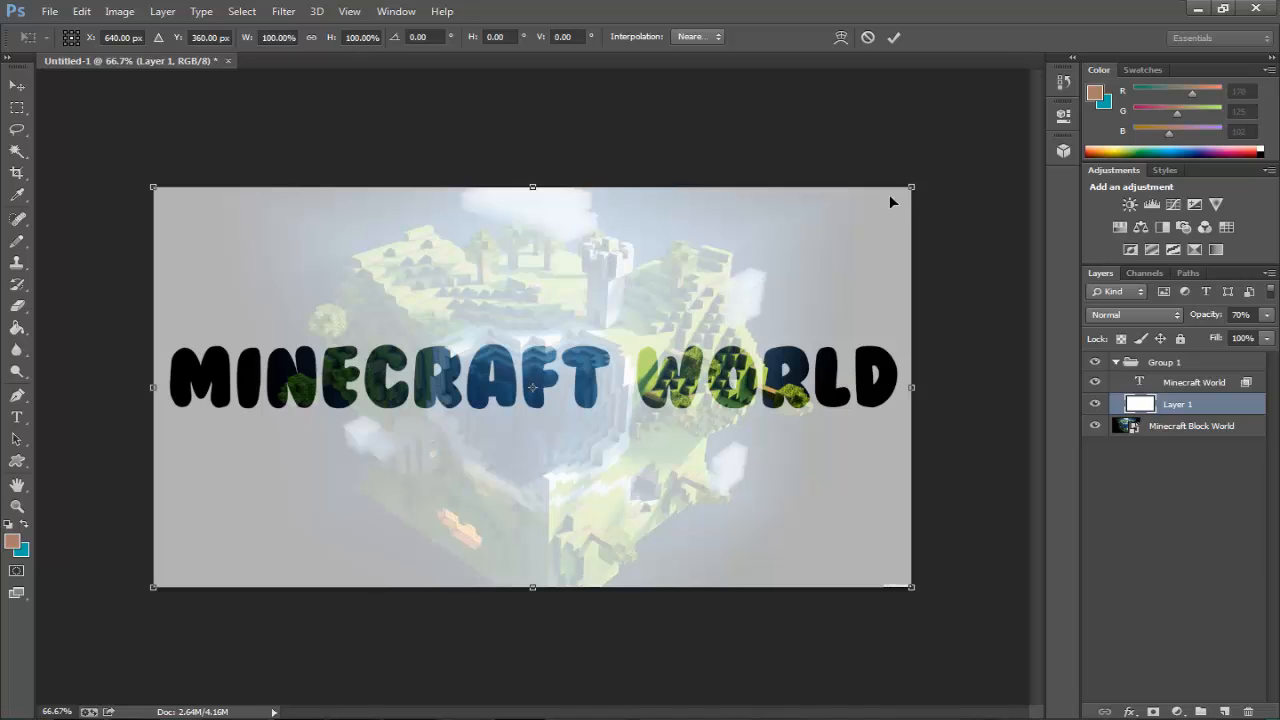
drag(541, 599, 547, 436)
drag(533, 203, 531, 339)
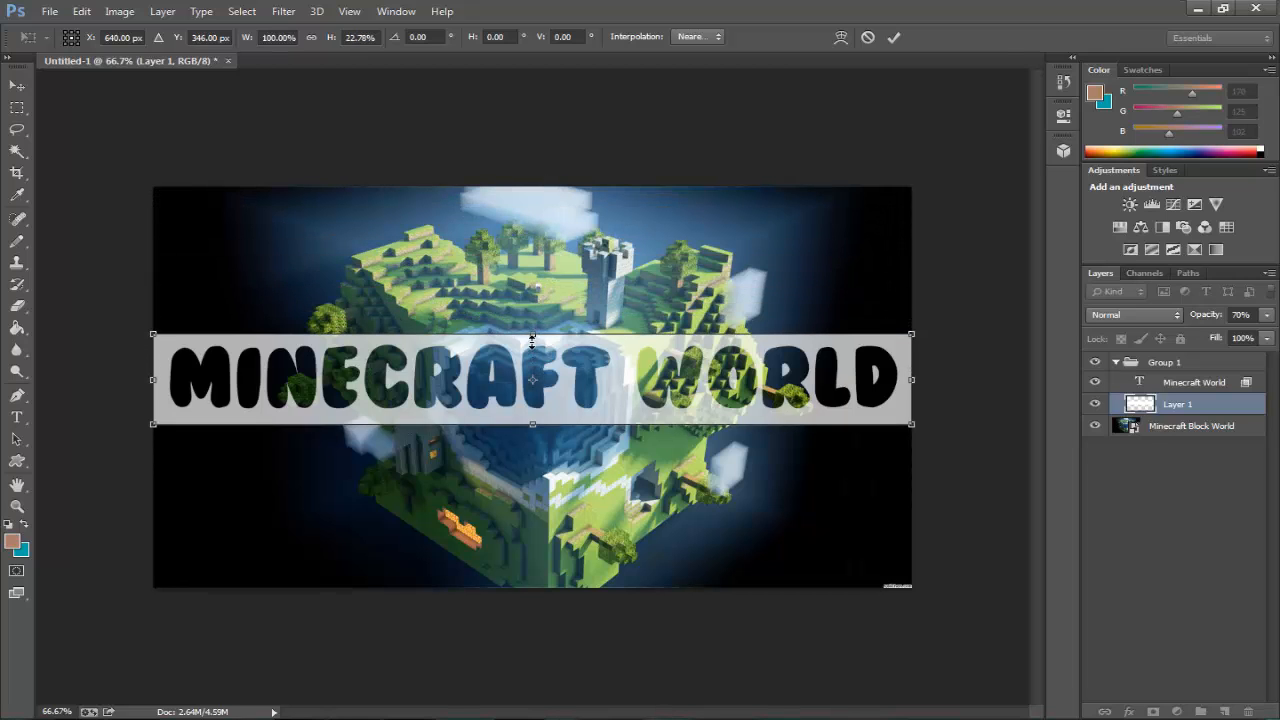
click(894, 37)
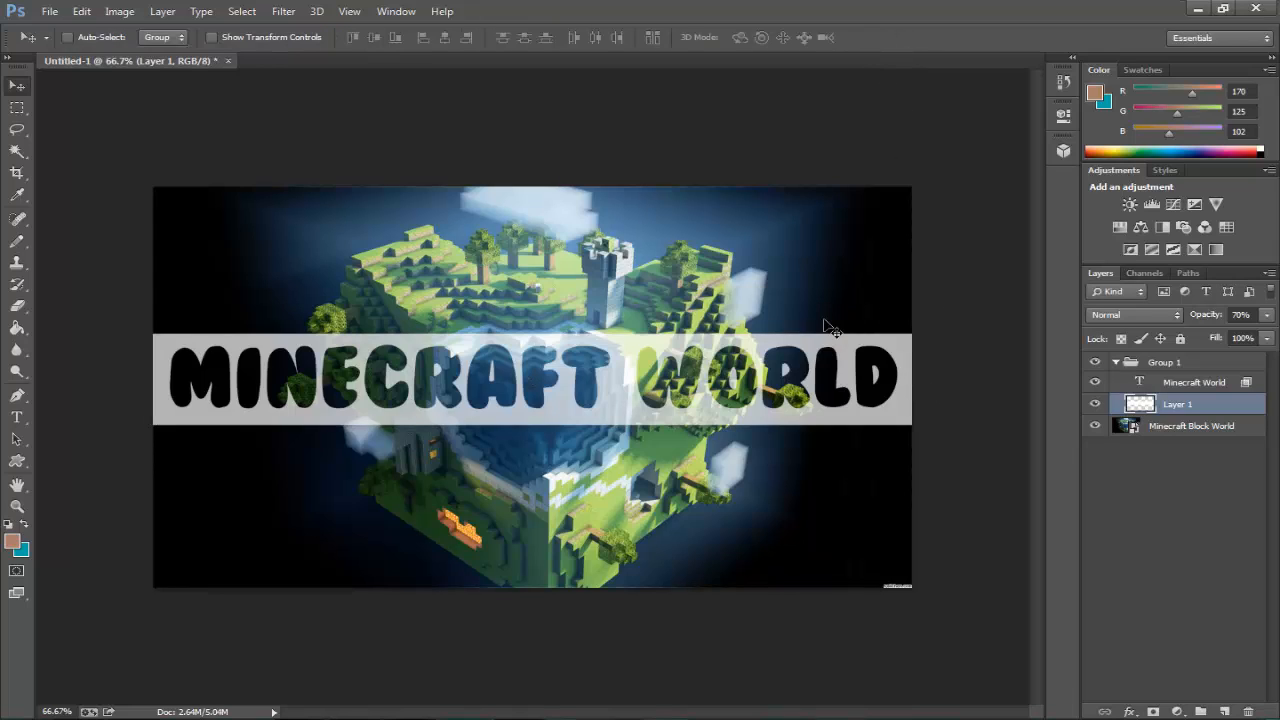